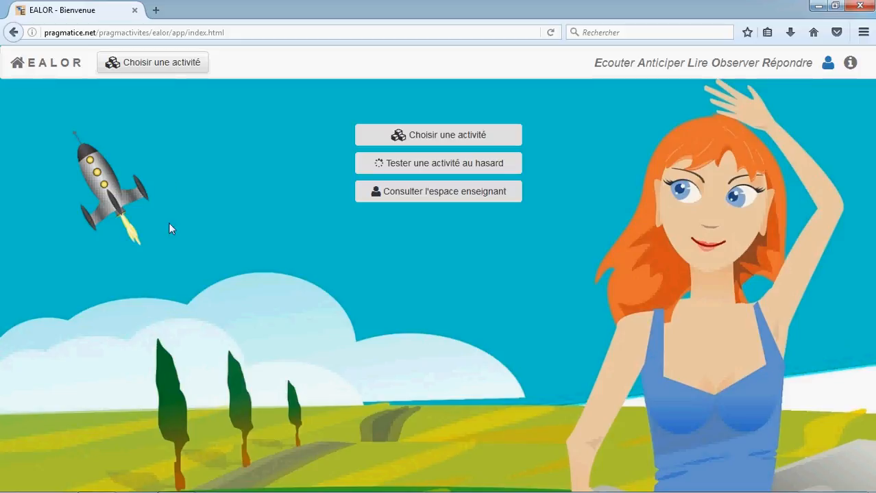
# - Open the activity chooser and browse the Mes favoris, Mes thèmes, Thèmes français, Thèmes anglais and Démo categories
pyautogui.click(192, 67)
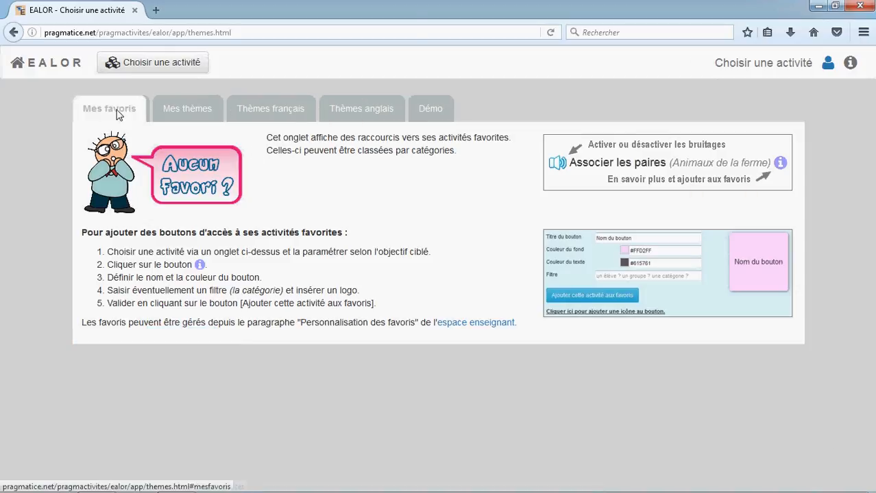
pyautogui.click(190, 117)
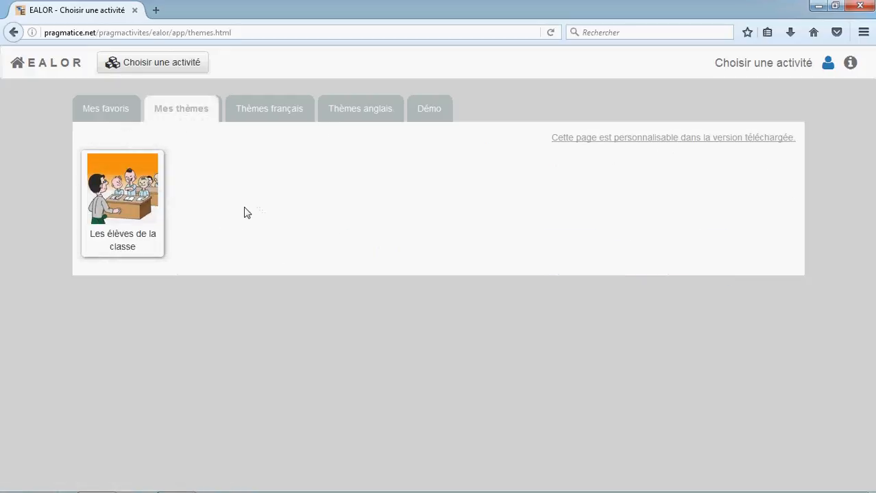
pyautogui.click(273, 113)
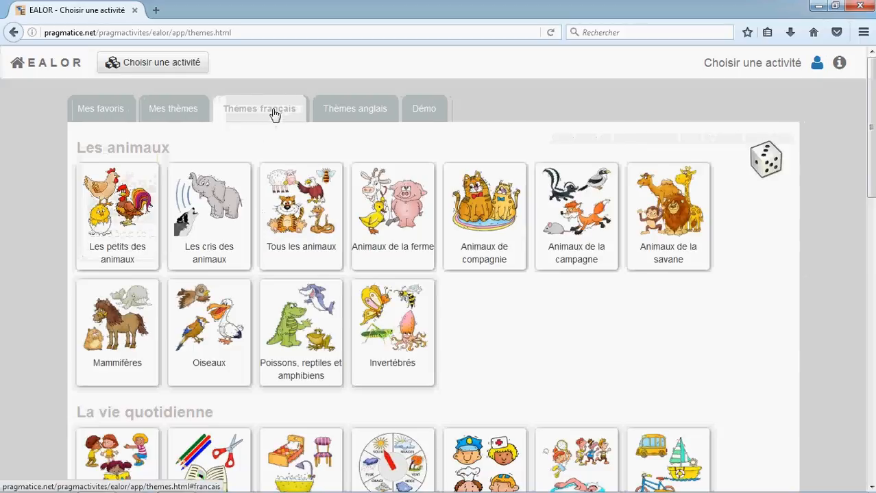
pyautogui.click(345, 114)
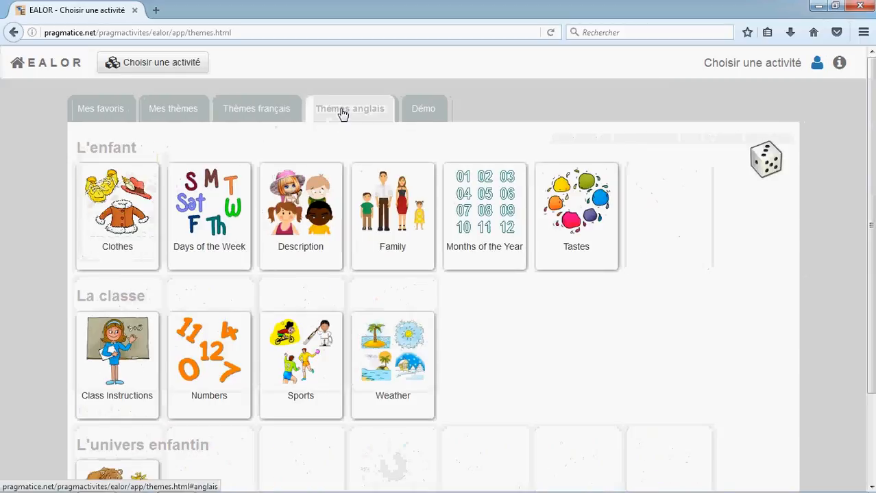
pyautogui.click(424, 113)
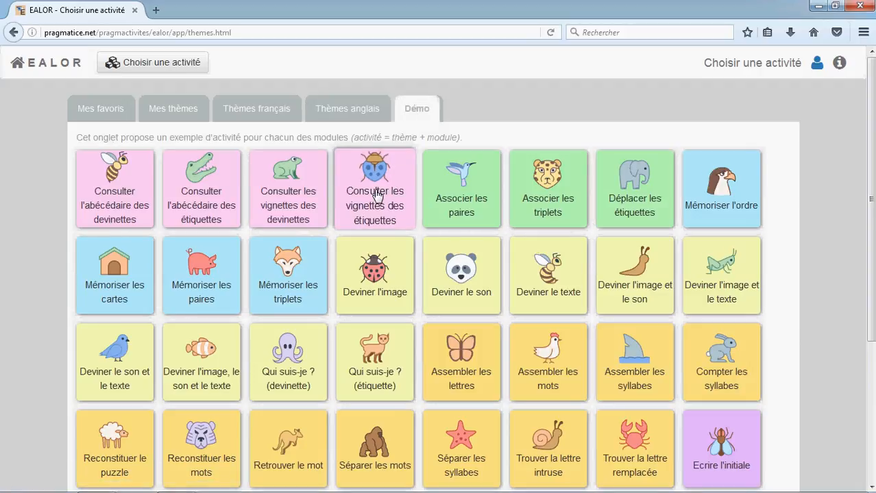
# - Open the Ecrire ou recopier activity for the La famille theme from the French themes
pyautogui.click(233, 116)
pyautogui.scroll(-5, 252, 214)
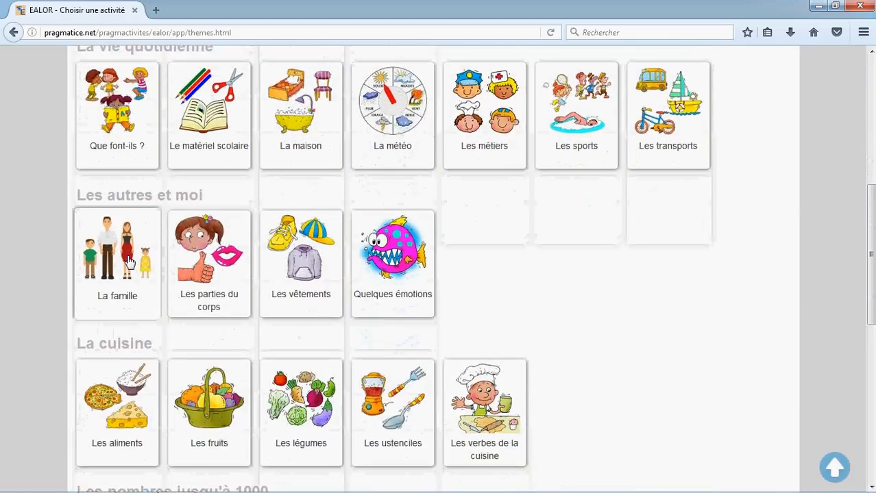
pyautogui.click(128, 261)
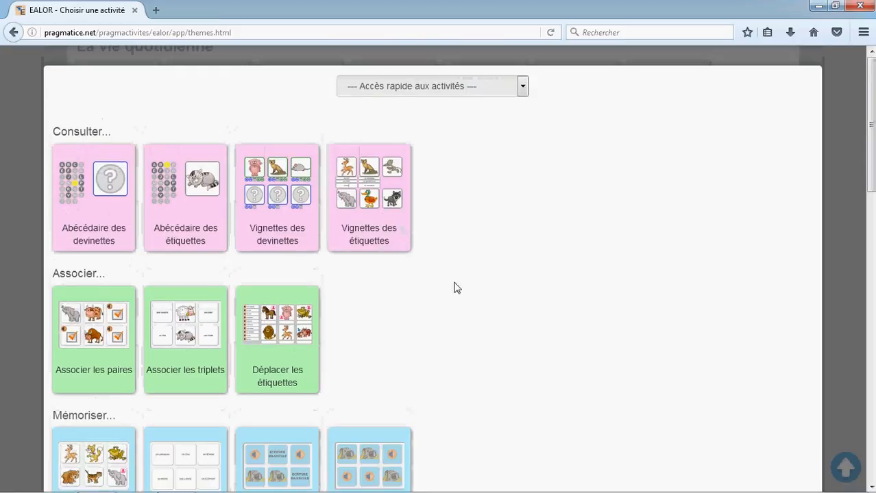
pyautogui.scroll(-10, 505, 287)
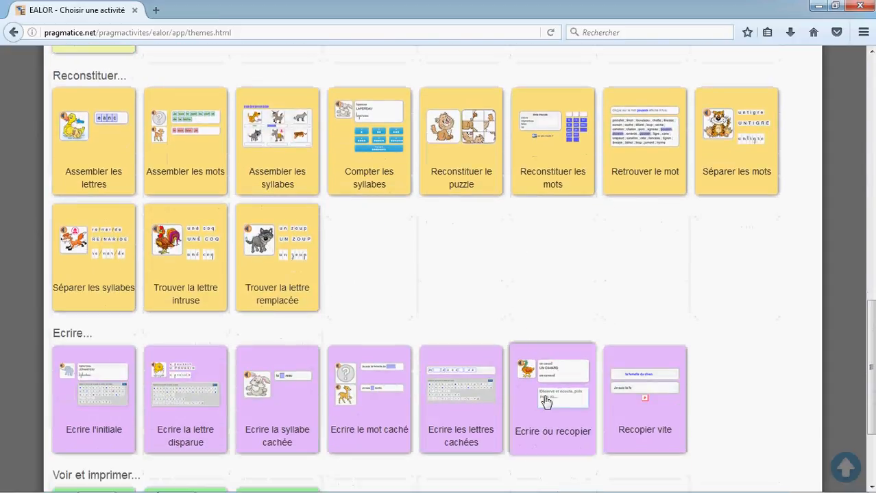
pyautogui.click(546, 402)
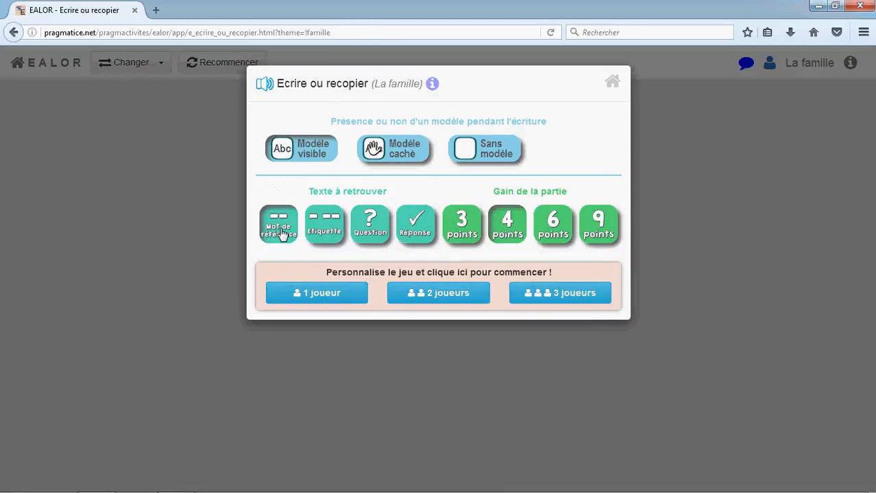
# - Preview the one-player game with Mot de référence as the text to find, then restart it with Etiquette
pyautogui.click(293, 295)
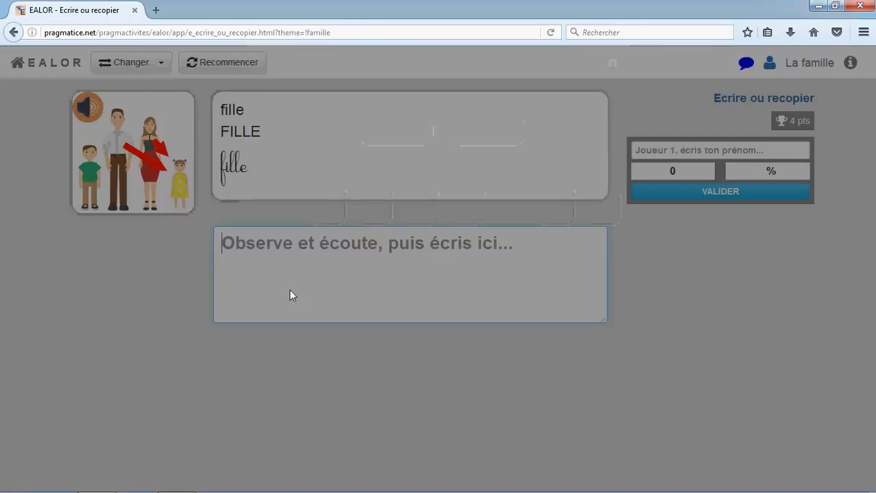
pyautogui.click(237, 63)
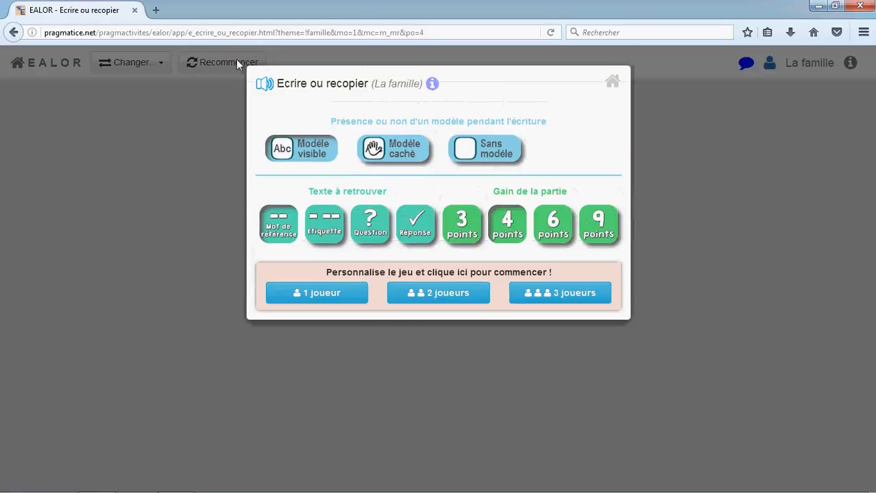
pyautogui.click(329, 231)
pyautogui.click(320, 296)
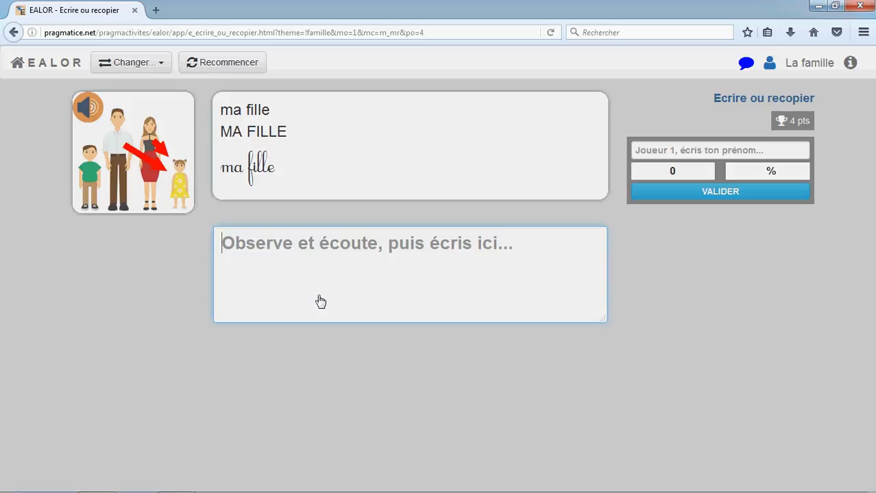
# - Restart and preview the one-player game with Question as the text to find, then with Réponse
pyautogui.click(237, 69)
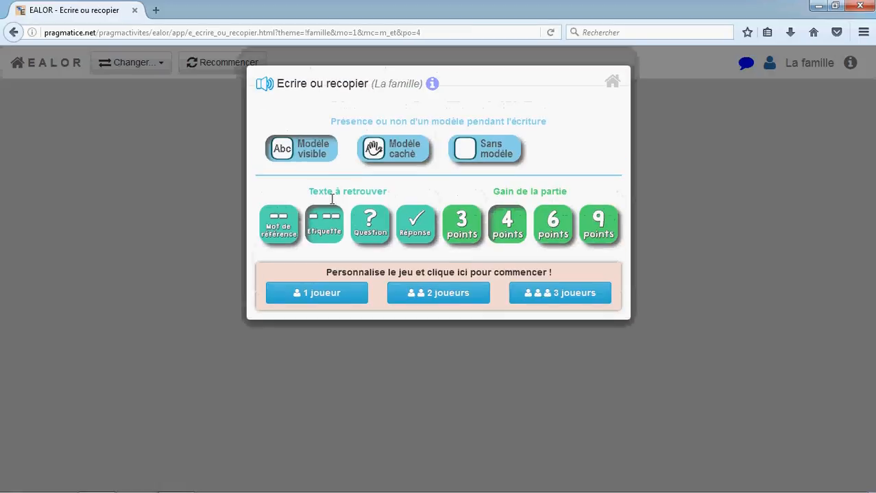
pyautogui.click(377, 239)
pyautogui.click(348, 296)
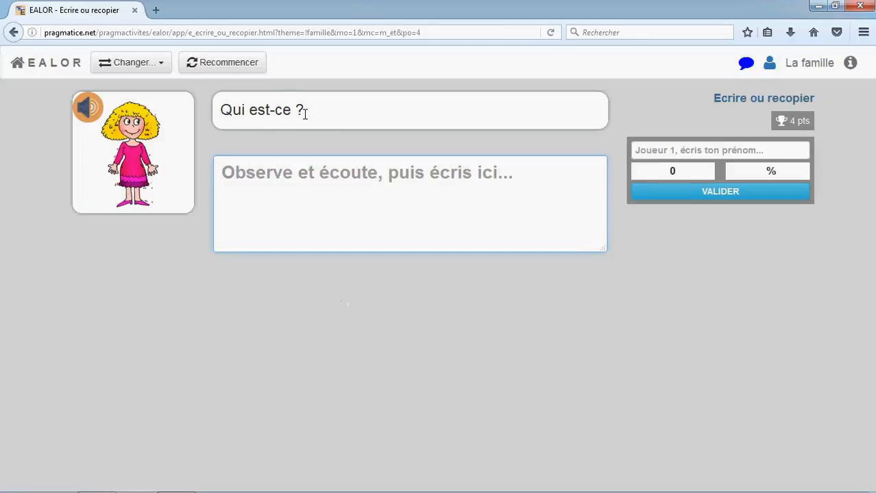
pyautogui.click(227, 70)
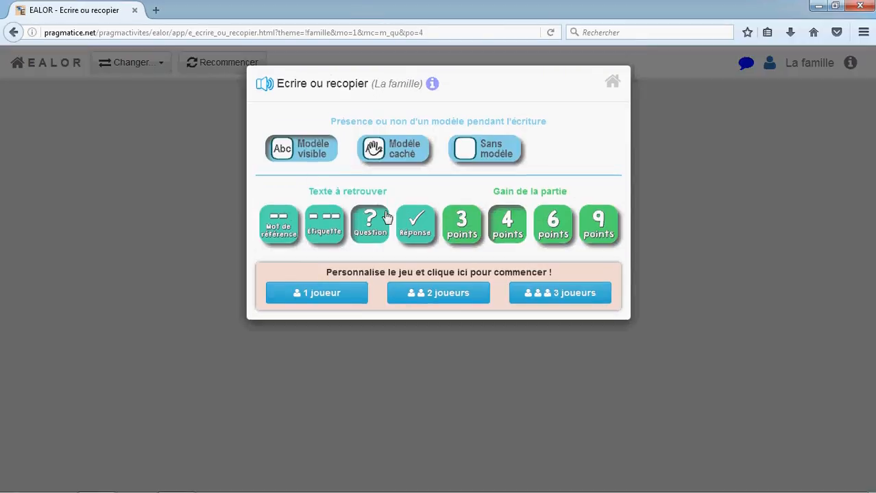
pyautogui.click(413, 235)
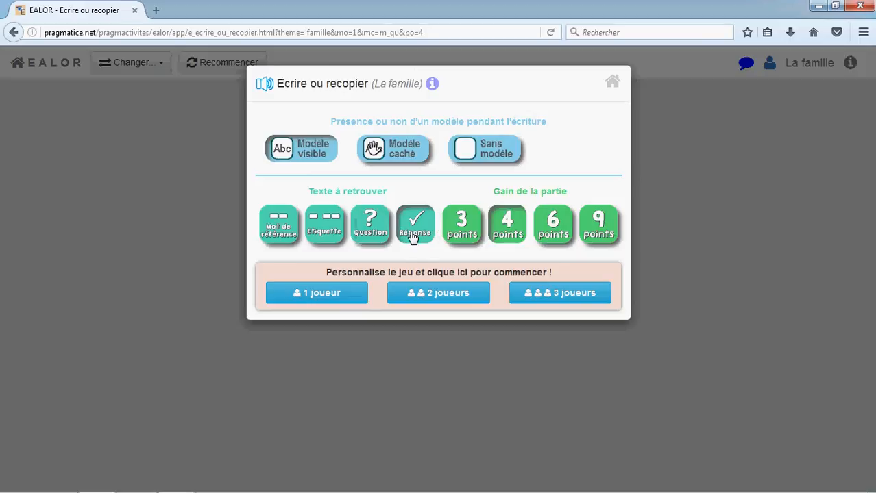
pyautogui.click(350, 300)
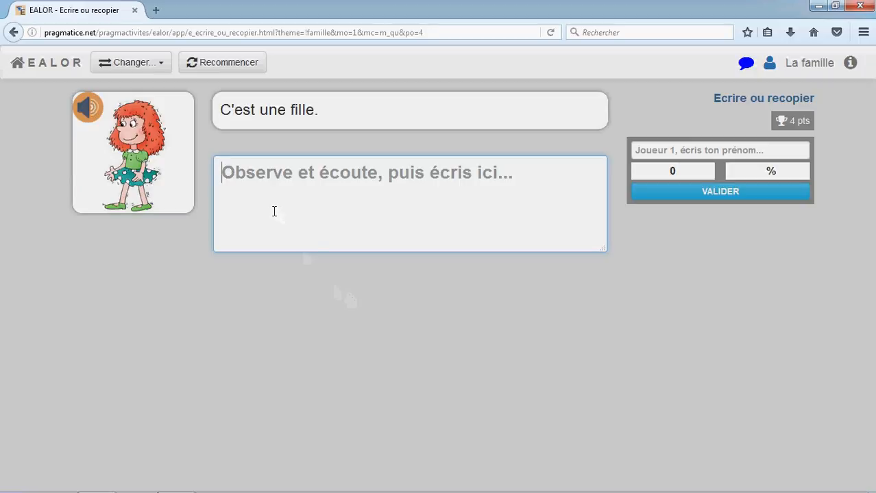
# - Return to the game settings, try the three model options, and choose Modèle visible with Mot de référence
pyautogui.click(231, 73)
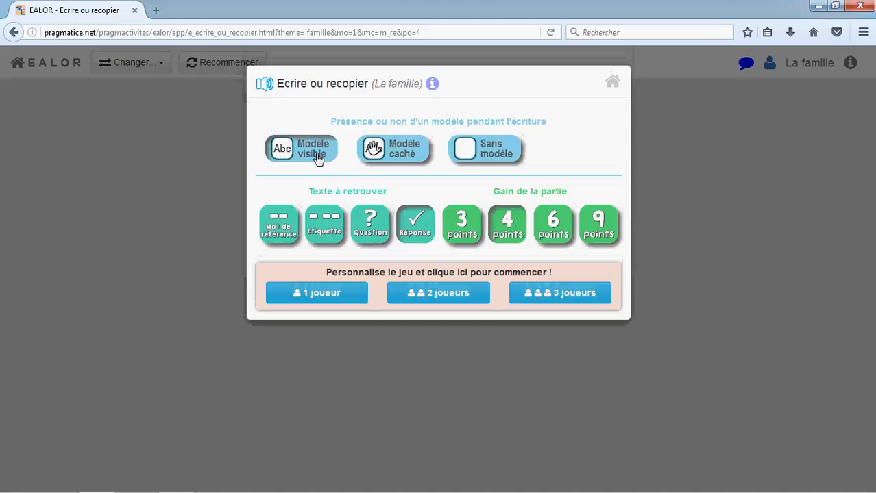
pyautogui.click(399, 155)
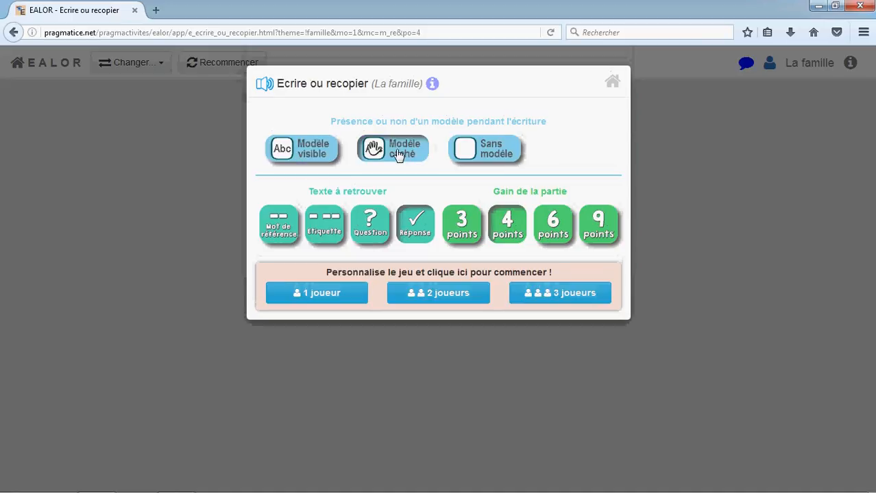
pyautogui.click(491, 156)
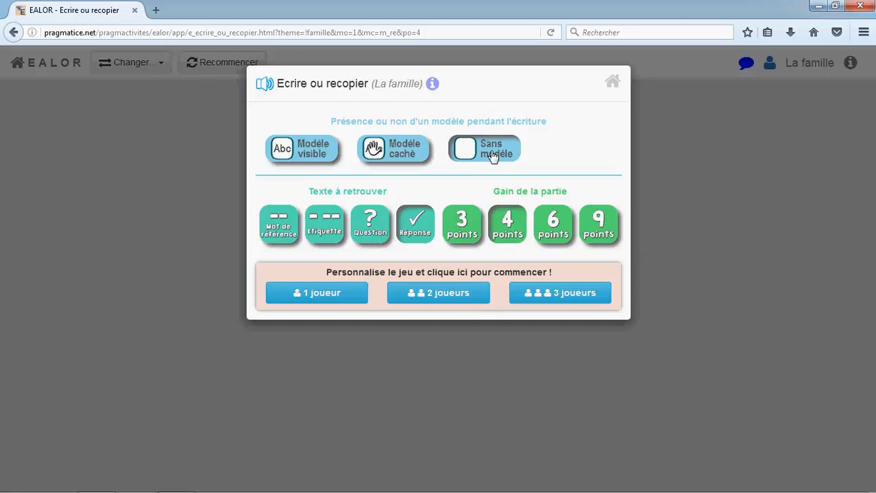
pyautogui.click(307, 157)
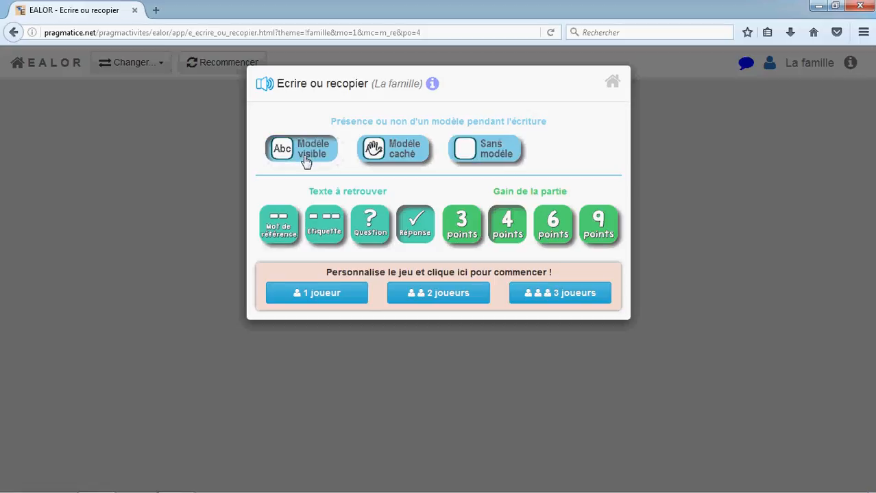
pyautogui.click(281, 232)
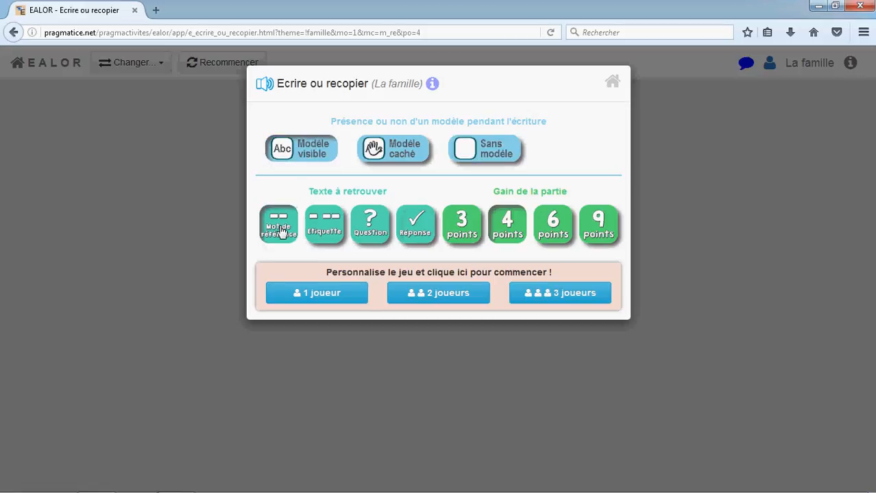
# - Copy the configured activity's sharing URL from its information section
pyautogui.click(433, 85)
pyautogui.scroll(-5, 450, 235)
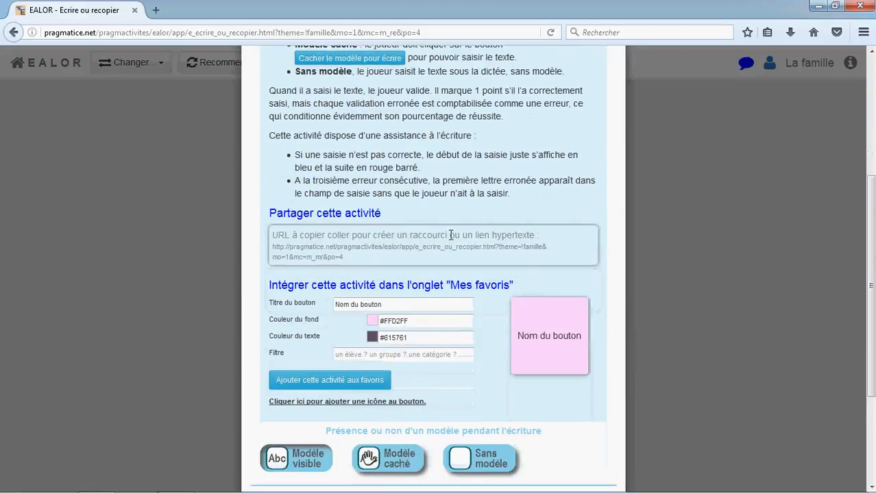
pyautogui.scroll(-1, 450, 235)
pyautogui.moveTo(344, 231); pyautogui.dragTo(291, 222)
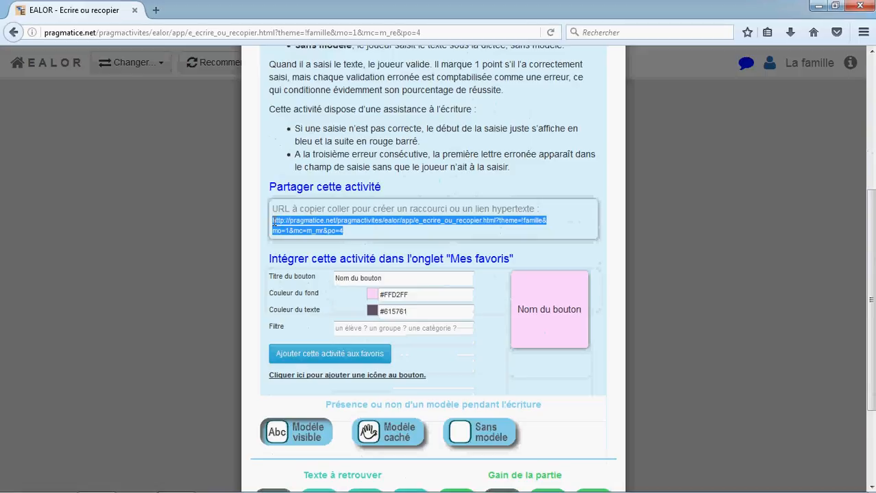
pyautogui.rightClick(286, 219)
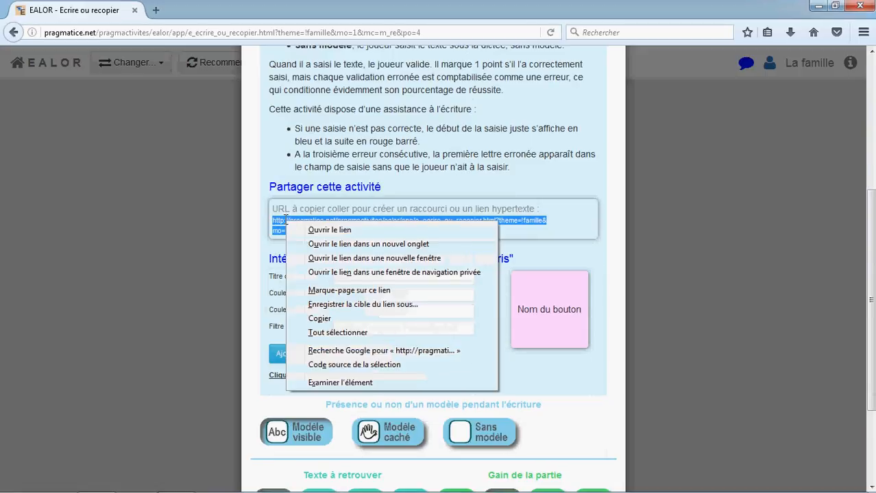
pyautogui.click(319, 319)
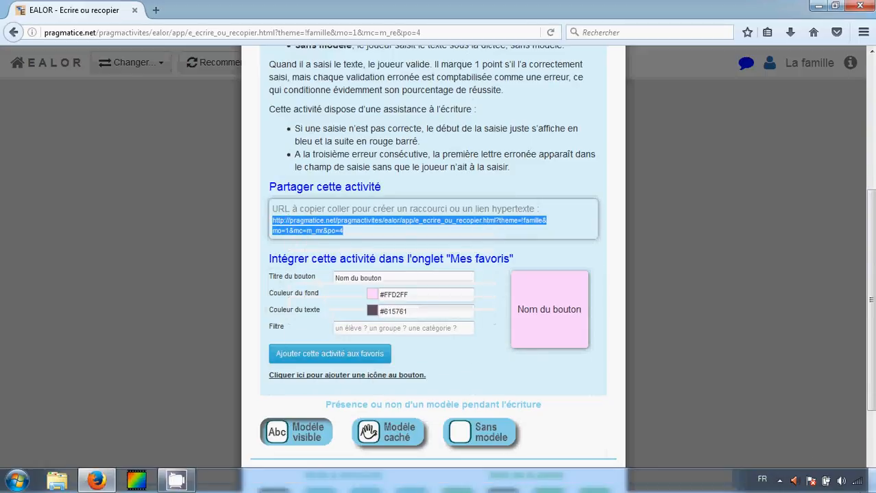
# - Create a Windows desktop shortcut to the copied activity URL and name it Recopier
pyautogui.click(871, 483)
pyautogui.rightClick(59, 254)
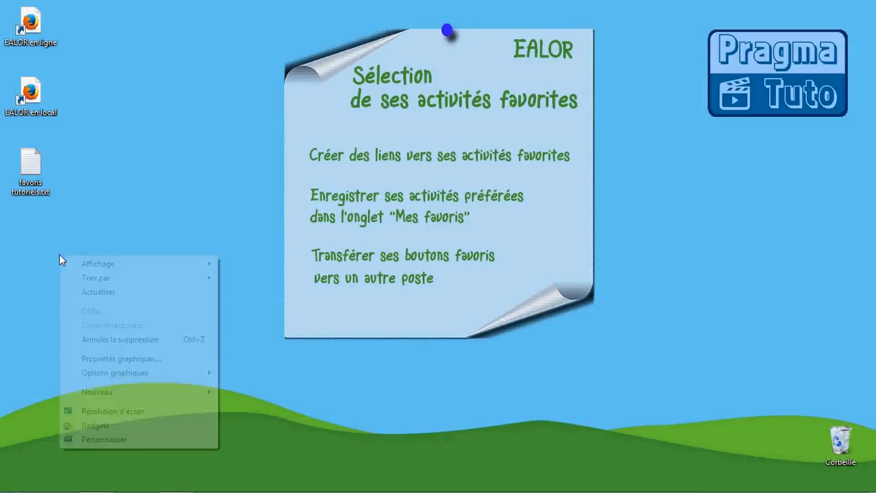
pyautogui.moveTo(133, 393)
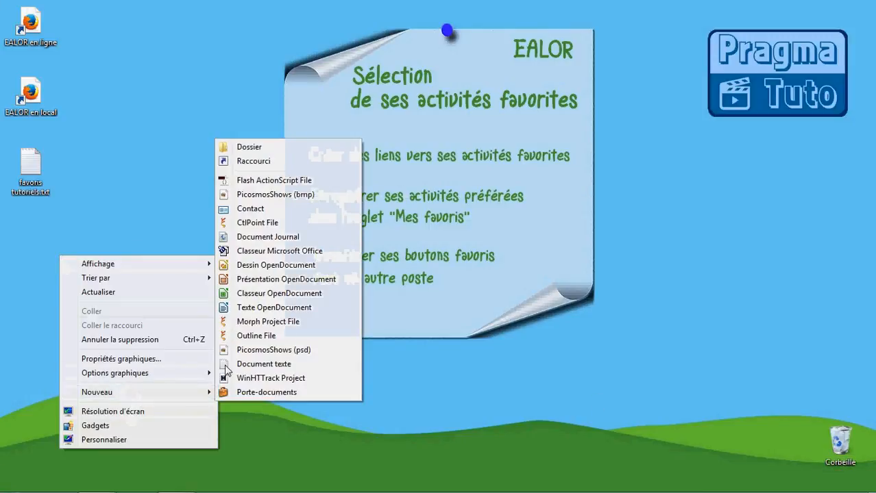
pyautogui.click(274, 161)
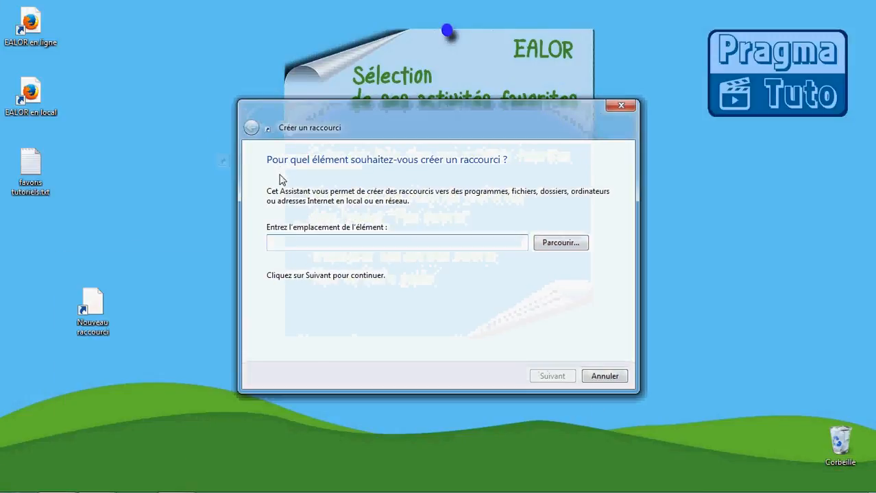
pyautogui.rightClick(394, 242)
pyautogui.click(427, 298)
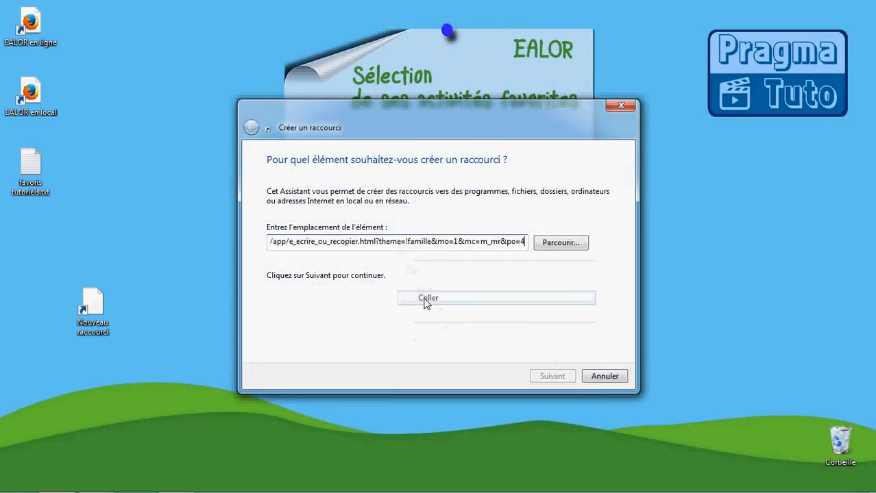
pyautogui.click(552, 374)
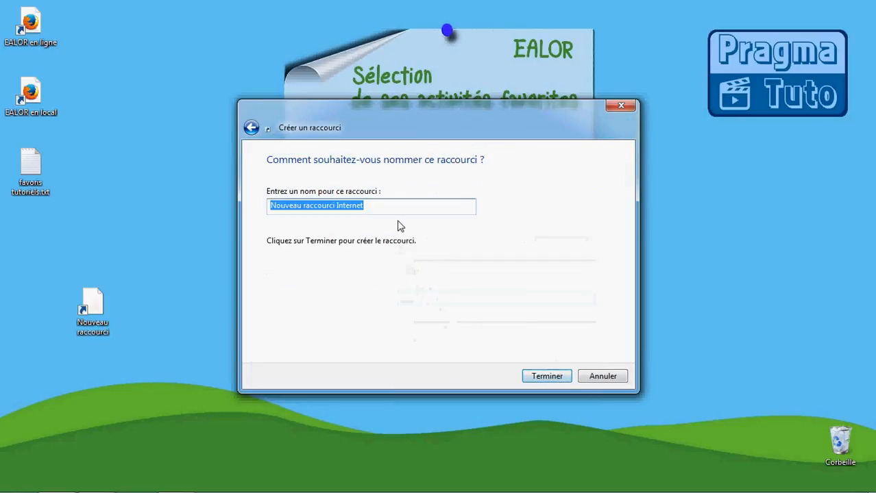
pyautogui.write('Recopier')
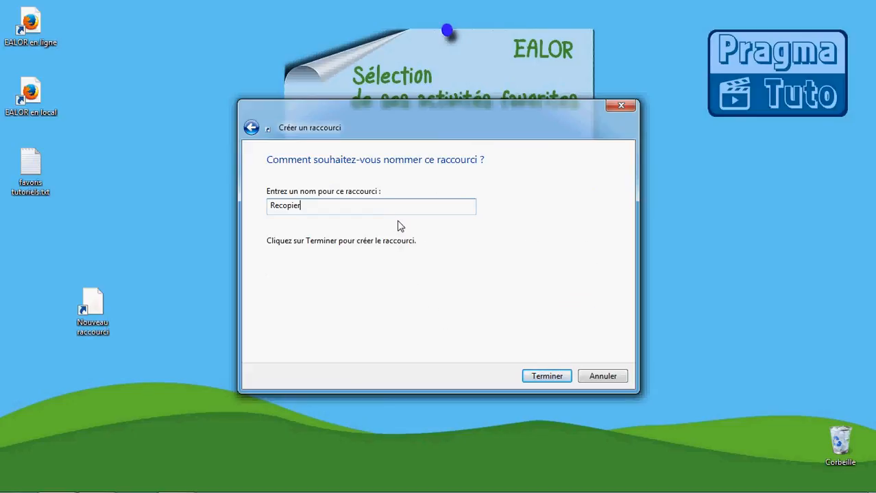
pyautogui.click(547, 374)
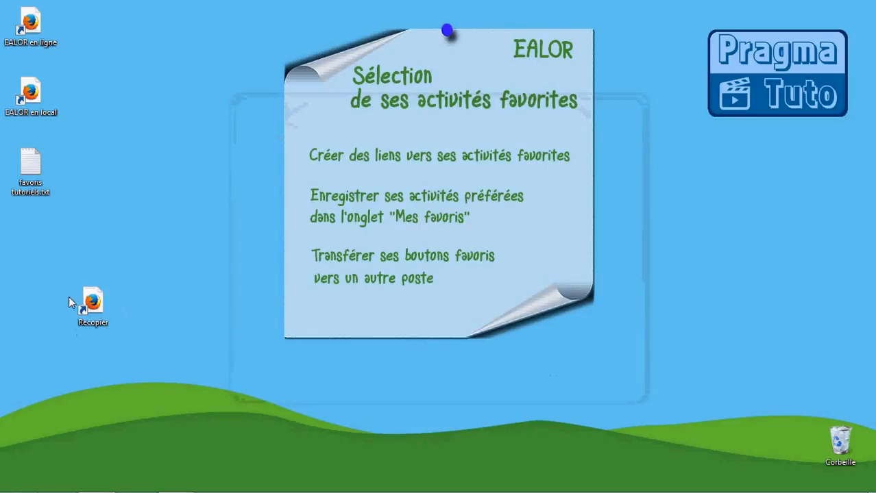
# - Move the Recopier shortcut below the other desktop icons, then launch it in place of the original activity tab
pyautogui.moveTo(68, 296); pyautogui.dragTo(32, 244)
pyautogui.doubleClick(32, 244)
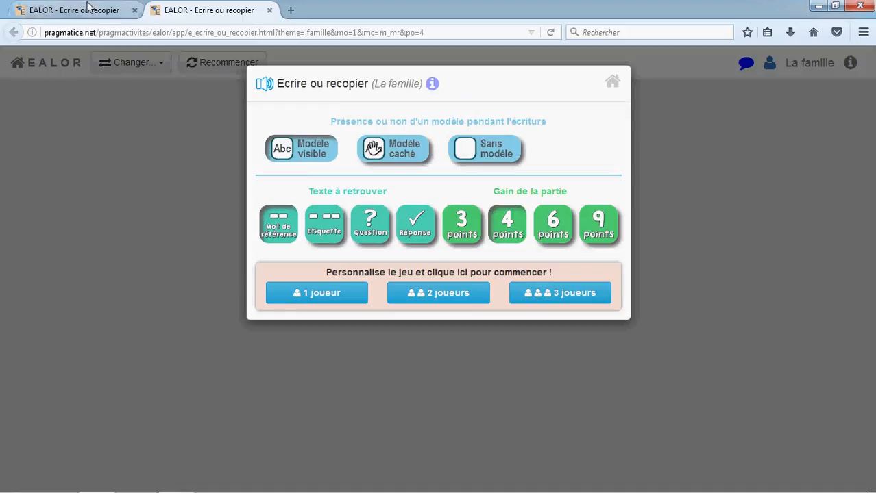
pyautogui.click(134, 9)
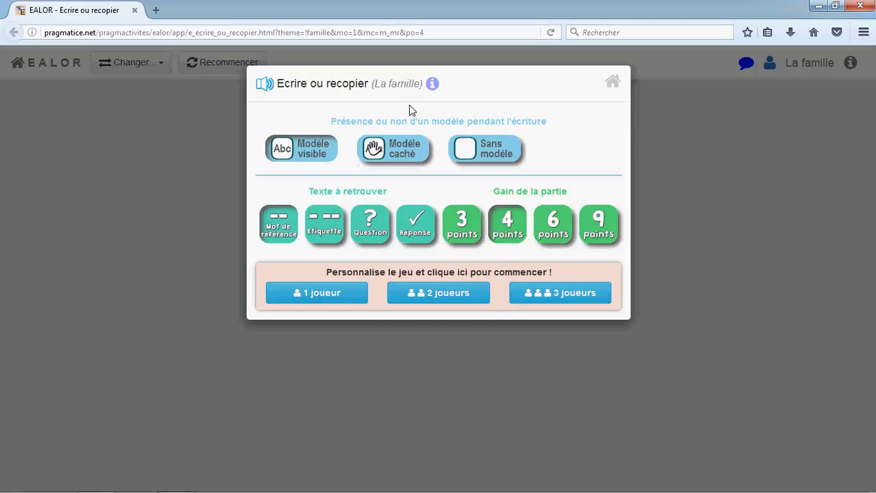
# - Add the configured activity to the favourites with the button title Mon premier bouton
pyautogui.click(432, 83)
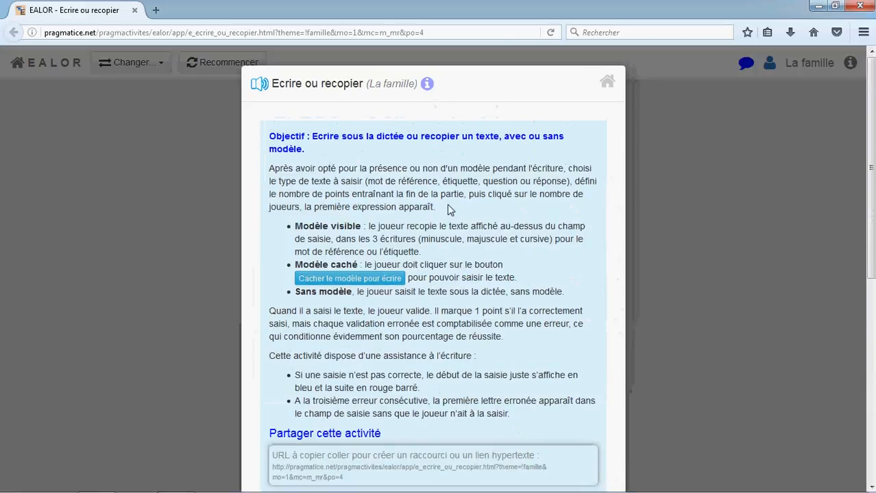
pyautogui.scroll(-3, 450, 209)
pyautogui.moveTo(391, 279); pyautogui.dragTo(295, 275)
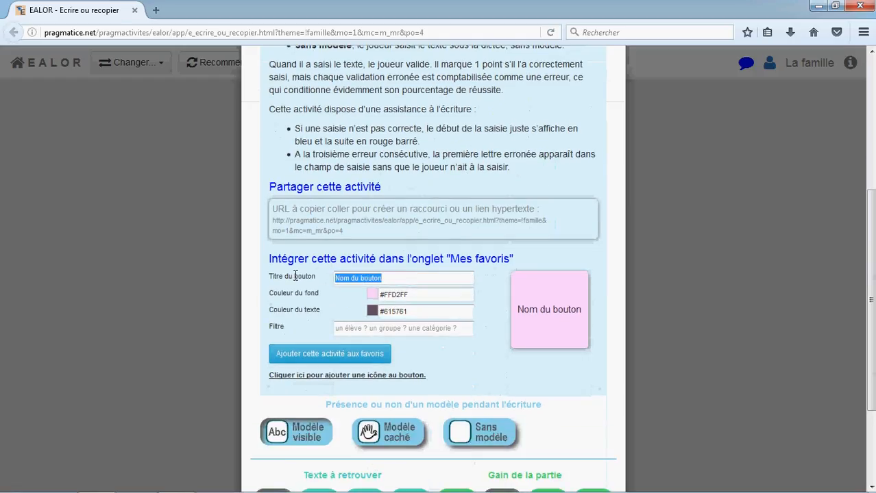
pyautogui.write('Mon premie')
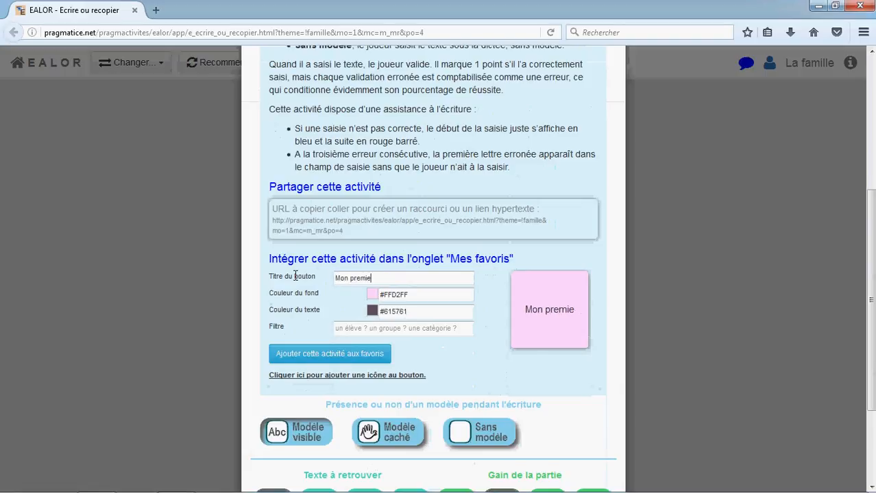
pyautogui.write('r bouton')
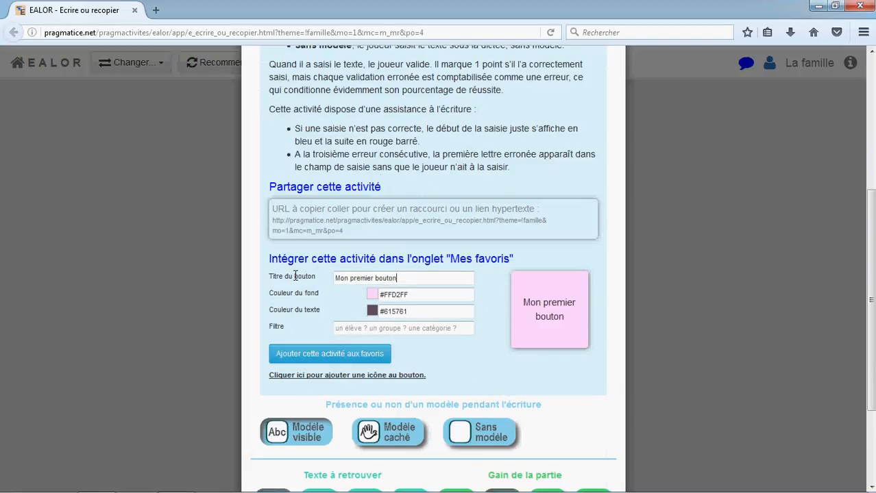
pyautogui.click(310, 356)
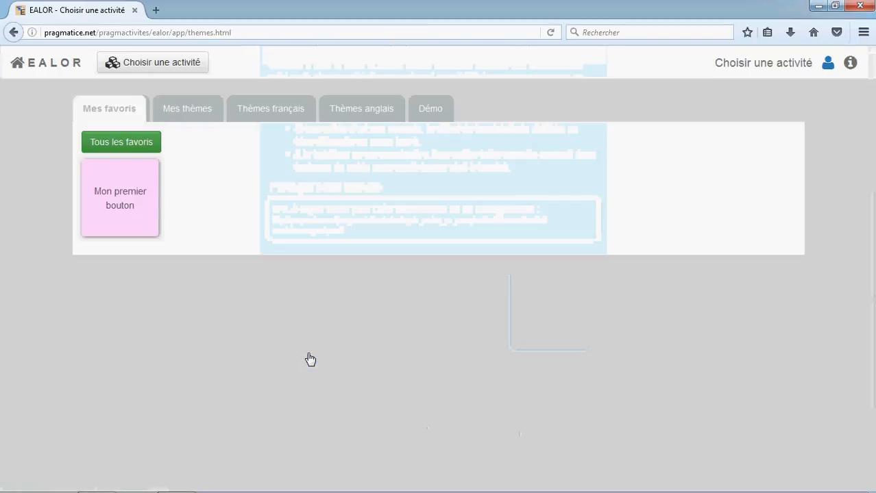
# - Launch the activity from the Mon premier bouton favourite and set it to Modèle caché with Etiquette
pyautogui.click(126, 199)
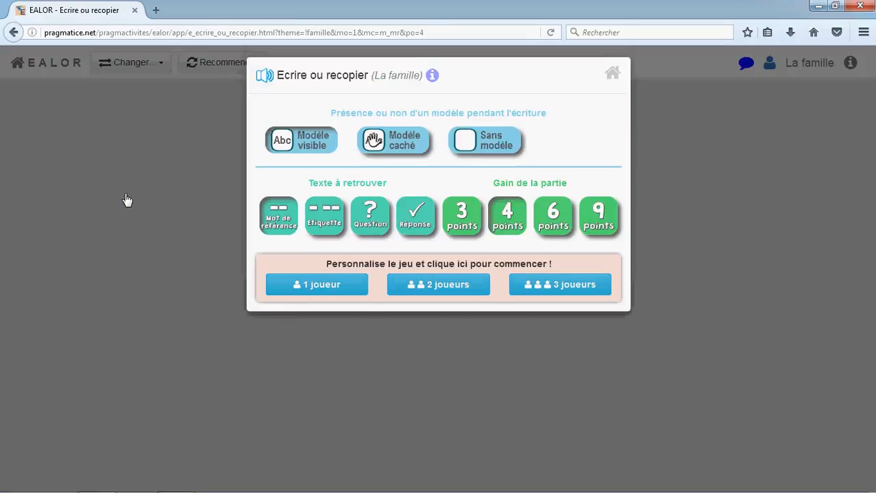
pyautogui.click(400, 156)
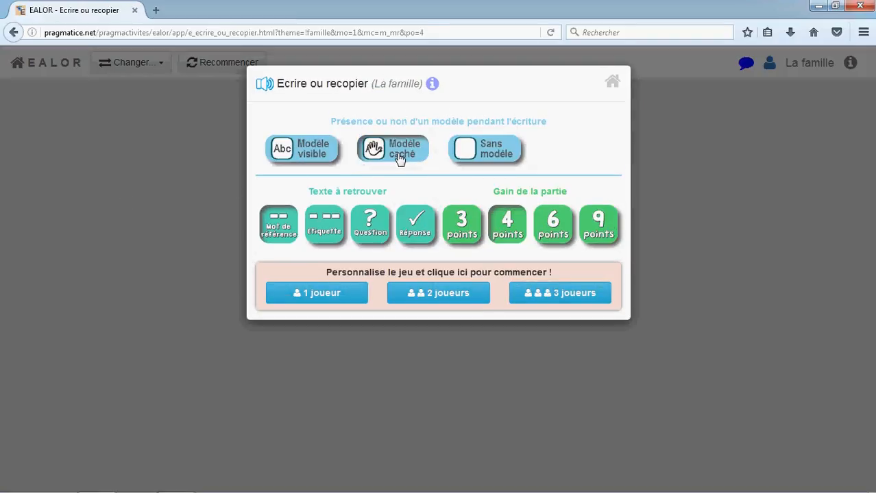
pyautogui.click(323, 240)
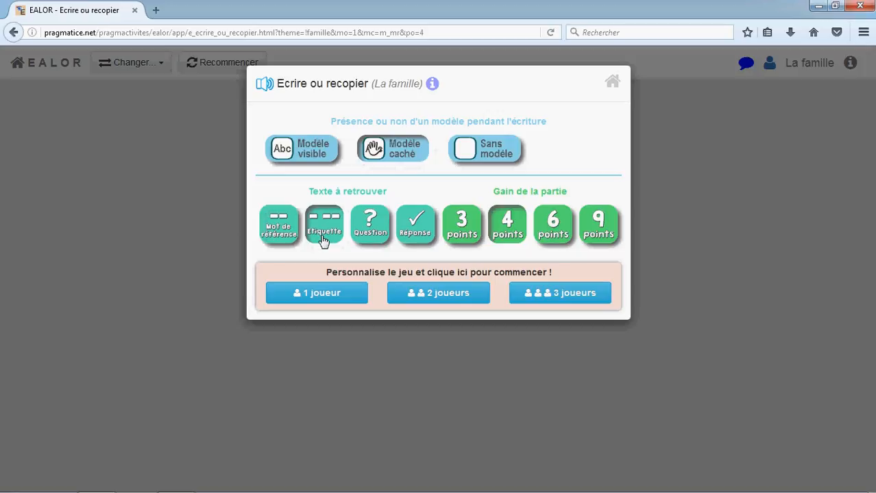
# - Title the favourite button for this hidden-model configuration Recopier sans modèle in the activity's information section
pyautogui.click(432, 85)
pyautogui.scroll(-6, 416, 251)
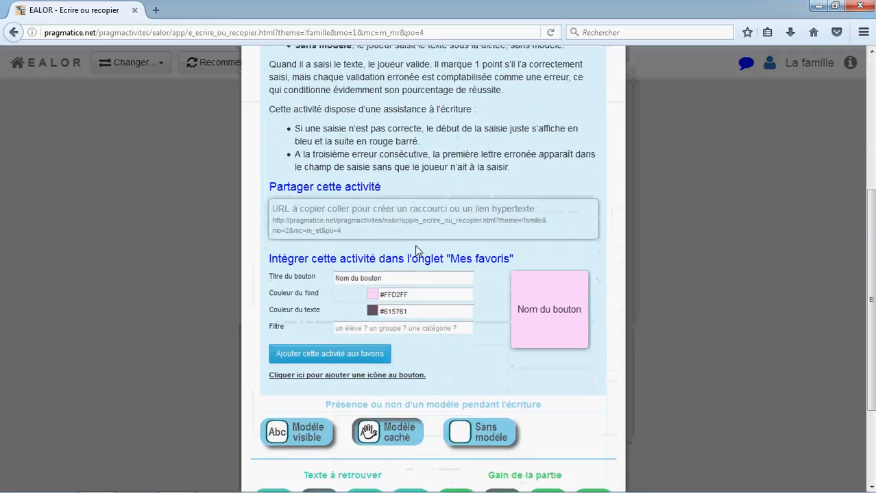
pyautogui.moveTo(390, 277); pyautogui.dragTo(305, 277)
pyautogui.write('R')
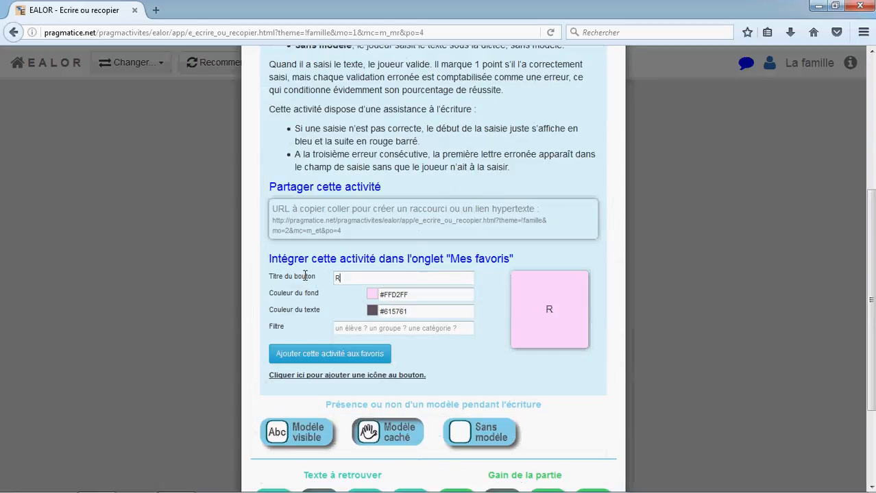
pyautogui.write('ecopier a')
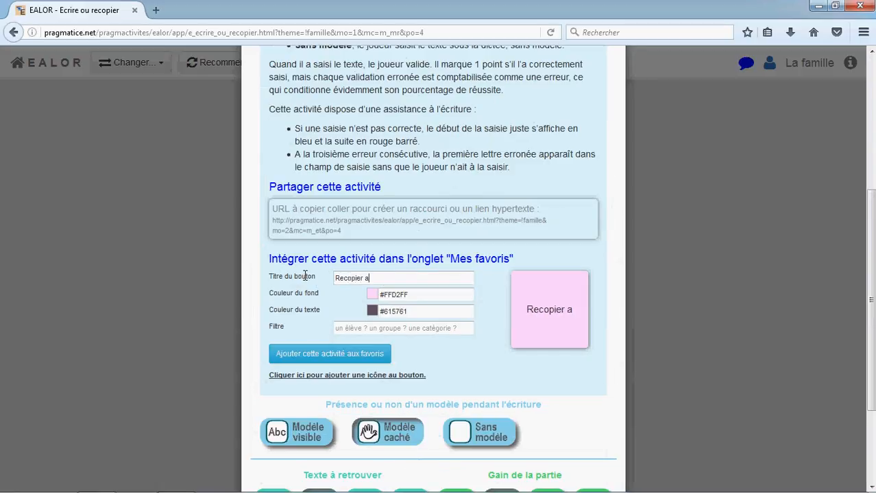
pyautogui.press('BackSpace')
pyautogui.write('sans m')
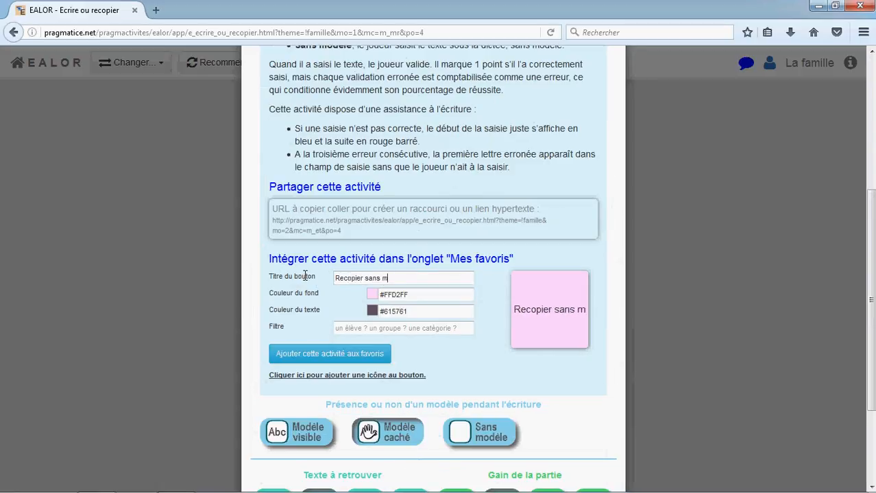
pyautogui.write('odèle')
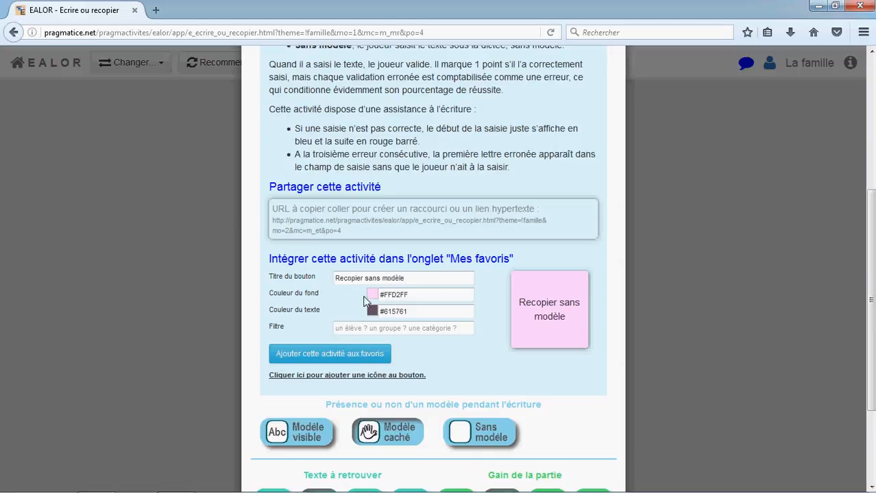
# - Give the favourite button the orange background #fac08f and the beaver icon
pyautogui.click(371, 296)
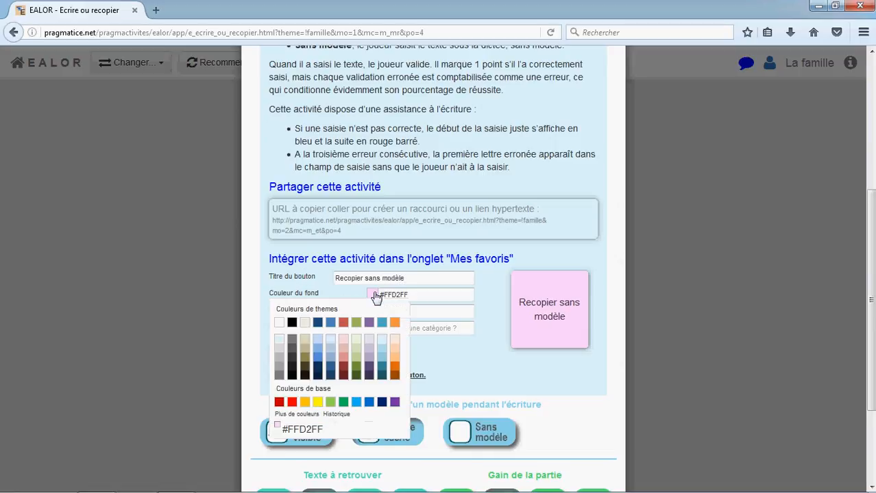
pyautogui.click(393, 361)
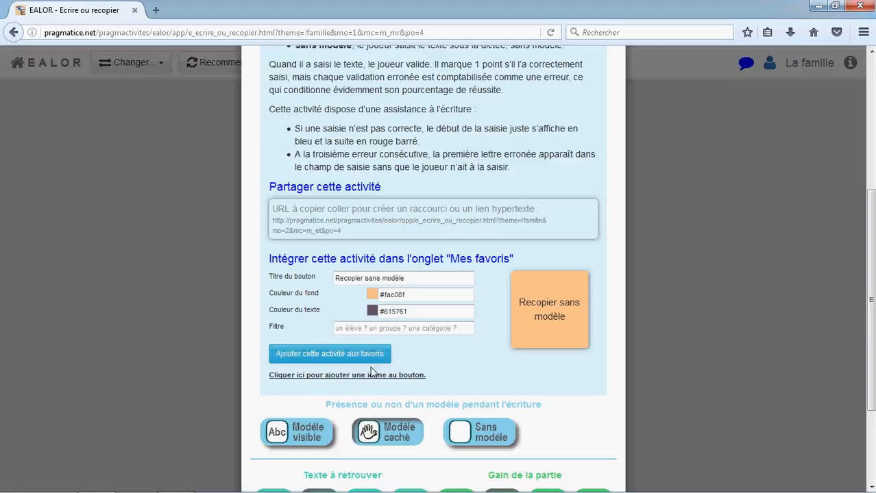
pyautogui.click(334, 377)
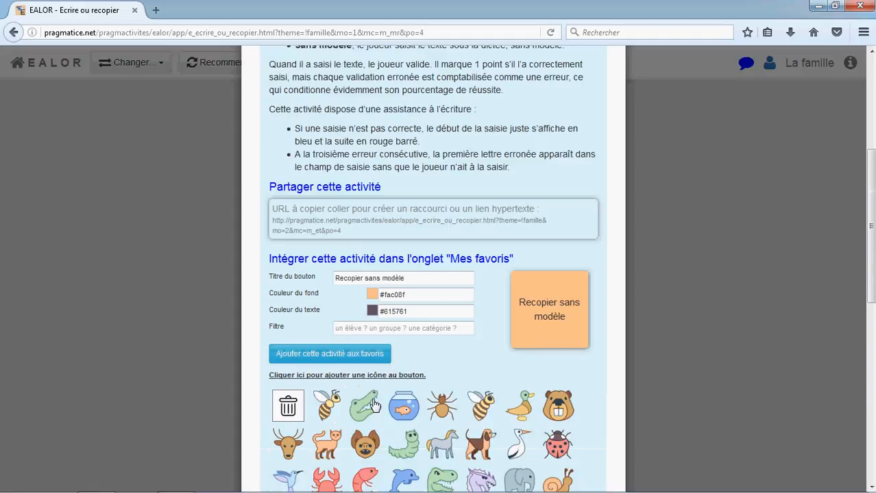
pyautogui.click(557, 406)
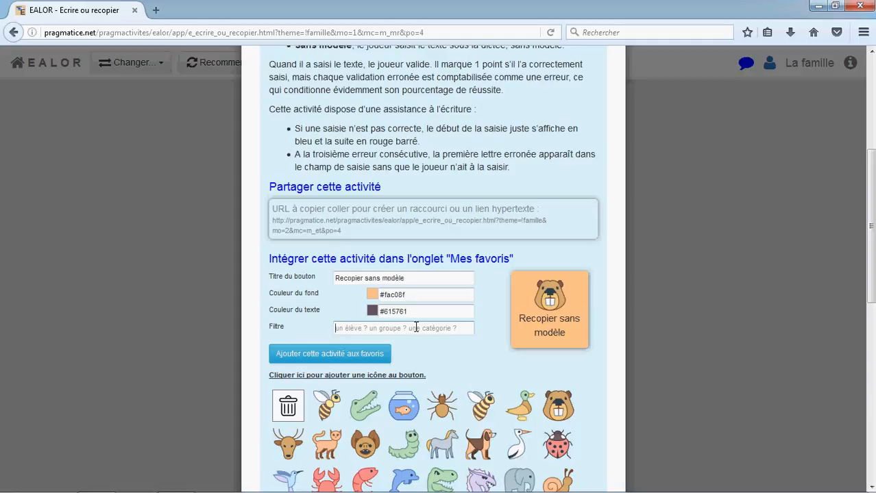
# - Add the activity to the favourites under the filter Facile, and try showing only the Facile favourites before showing all again
pyautogui.write('Facile')
pyautogui.click(378, 354)
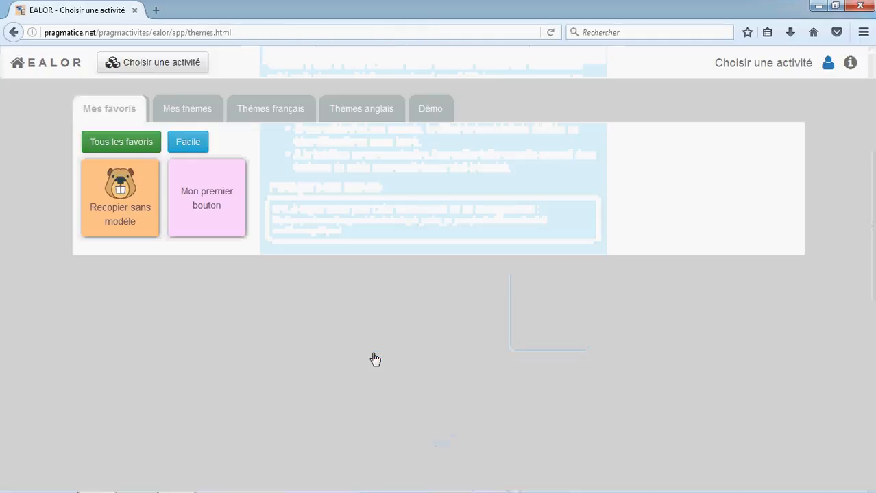
pyautogui.click(191, 144)
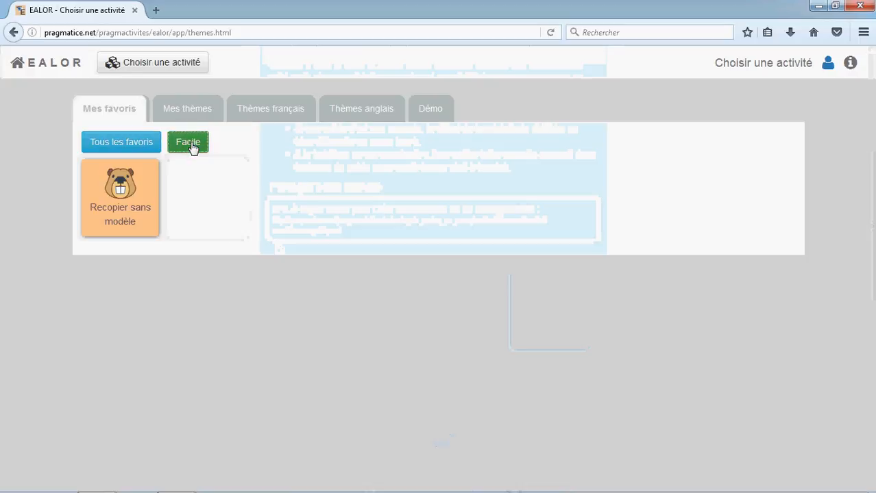
pyautogui.click(152, 144)
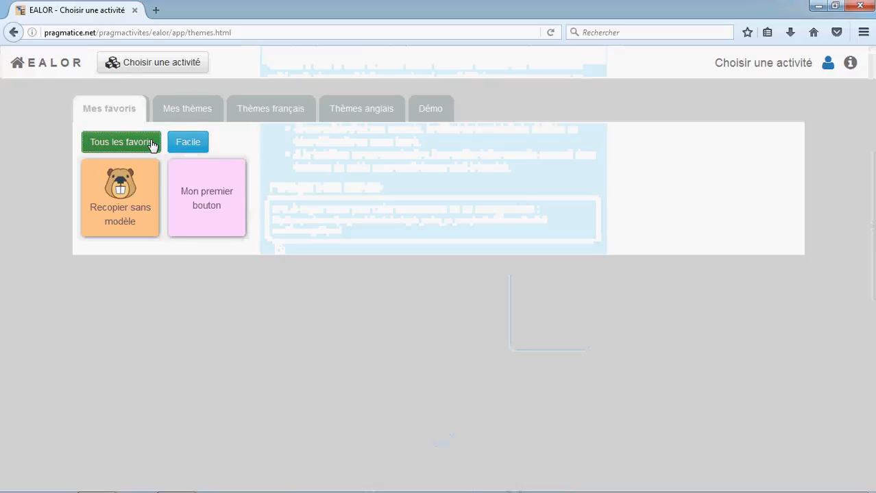
# - Launch the Recopier sans modèle favourite and start a one-player game with Sans modèle and Réponse
pyautogui.click(129, 196)
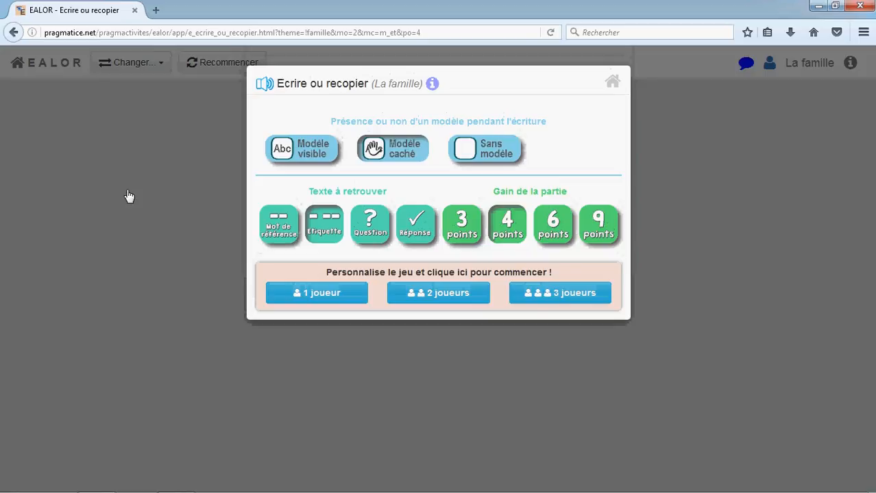
pyautogui.click(488, 156)
pyautogui.click(414, 231)
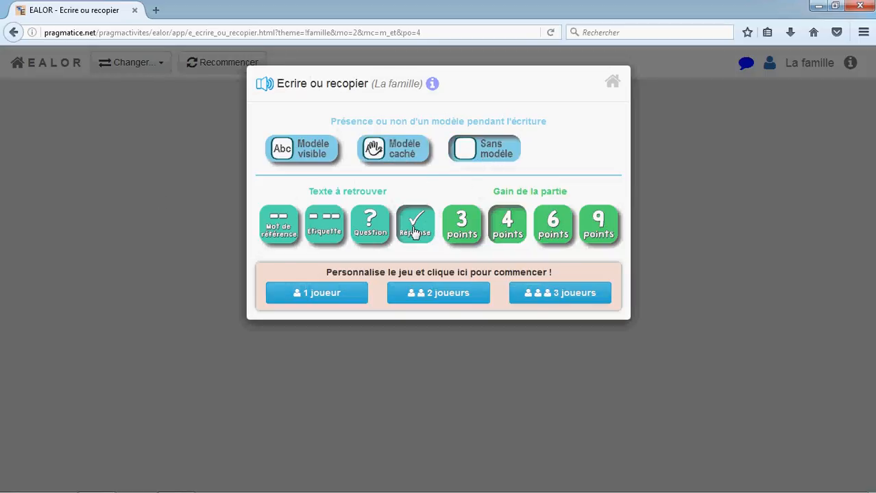
pyautogui.click(325, 303)
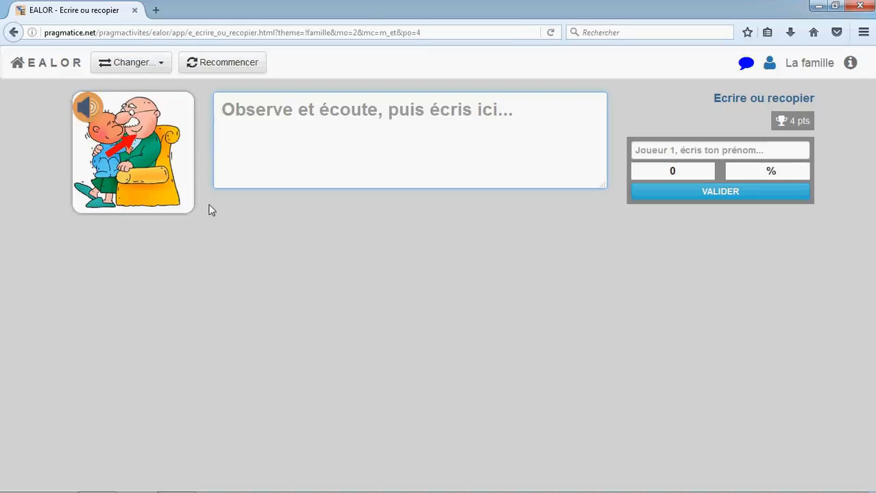
# - Listen to the dictated sentence, write the faulty answer "C'est mon jhy sds" and submit it for checking
pyautogui.click(89, 108)
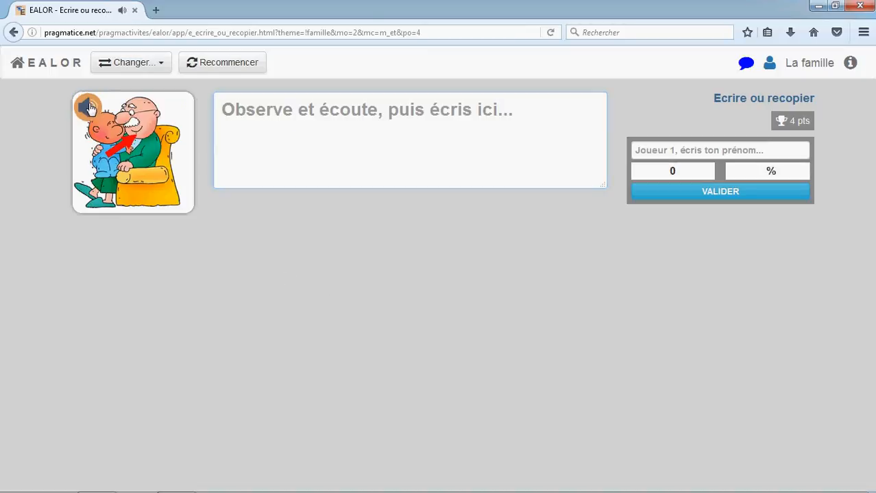
pyautogui.click(263, 143)
pyautogui.write("C'st ")
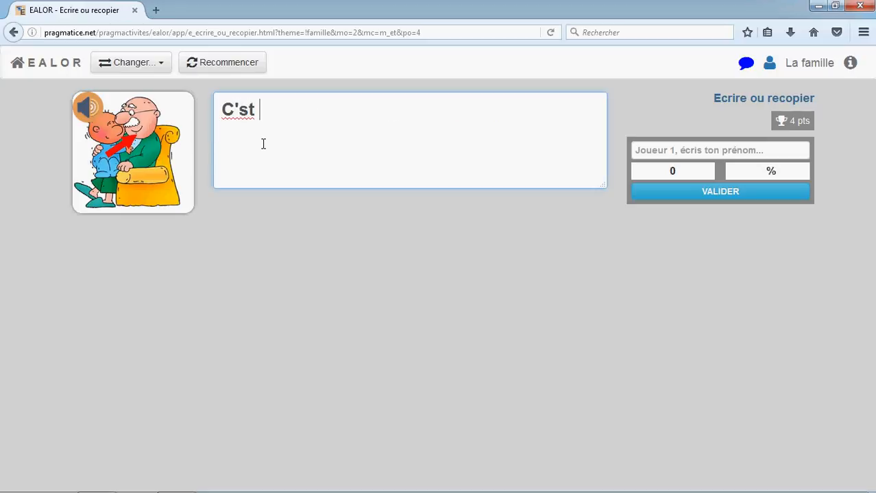
pyautogui.write('mon jhy sds')
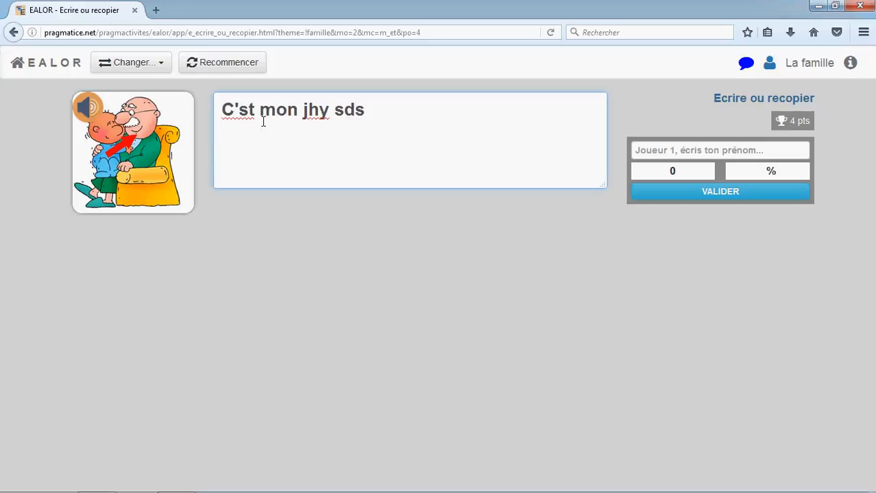
pyautogui.click(242, 113)
pyautogui.write('e')
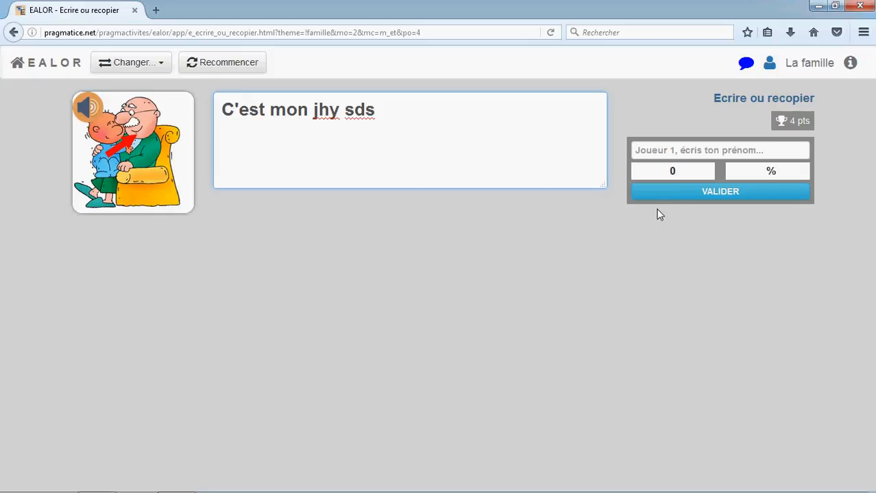
pyautogui.click(676, 194)
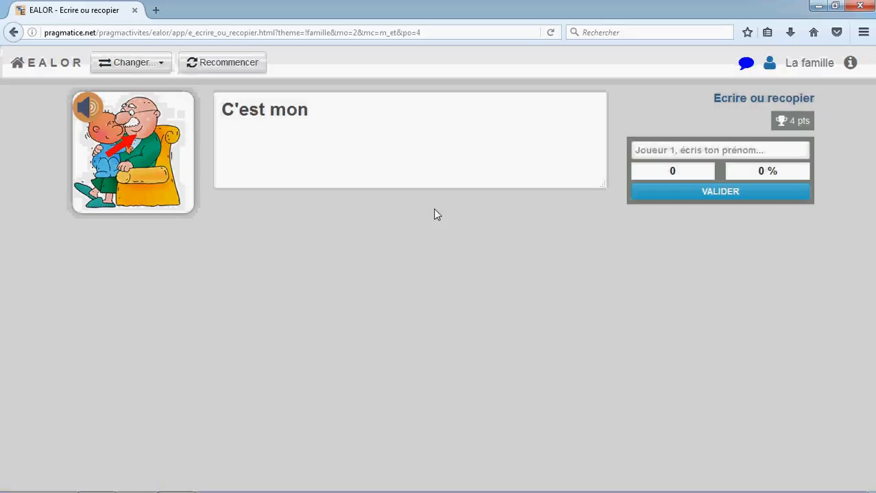
# - Return to the game settings and title the activity's favourite button Ecrire sous la dictée in its information section
pyautogui.click(248, 63)
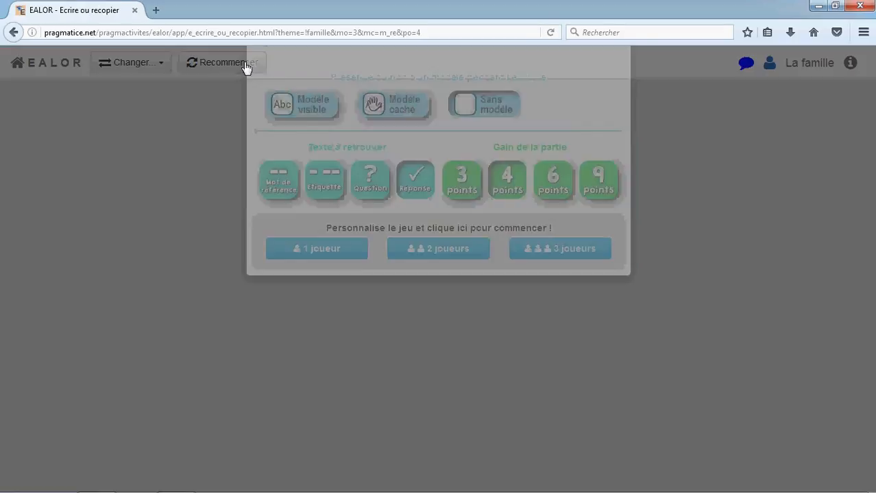
pyautogui.click(432, 84)
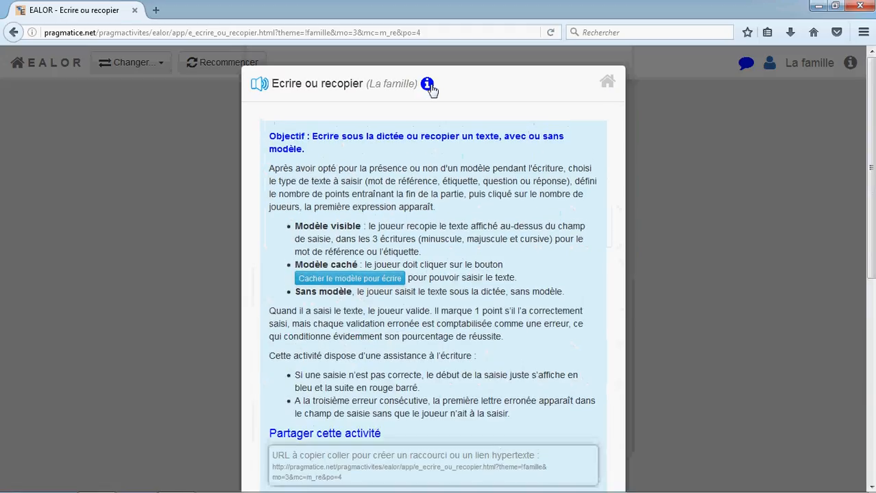
pyautogui.scroll(-5, 458, 224)
pyautogui.moveTo(383, 278); pyautogui.dragTo(283, 276)
pyautogui.write('Ecrire s')
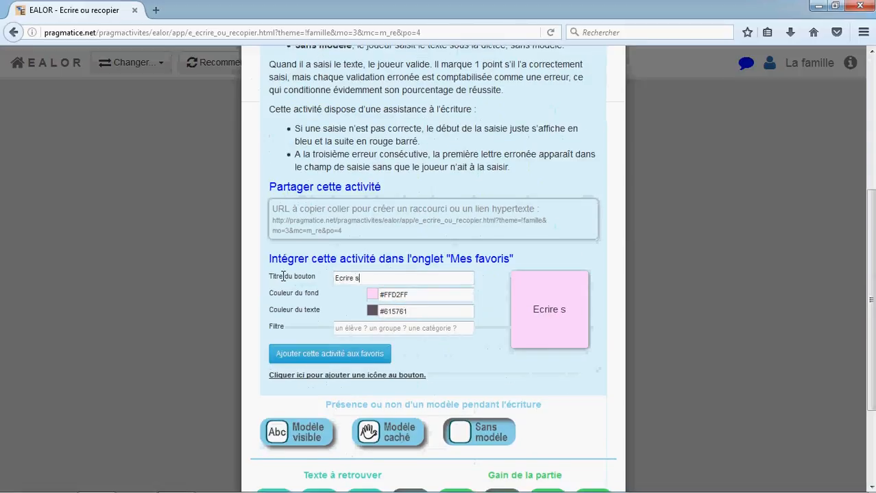
pyautogui.write('ous la dictée')
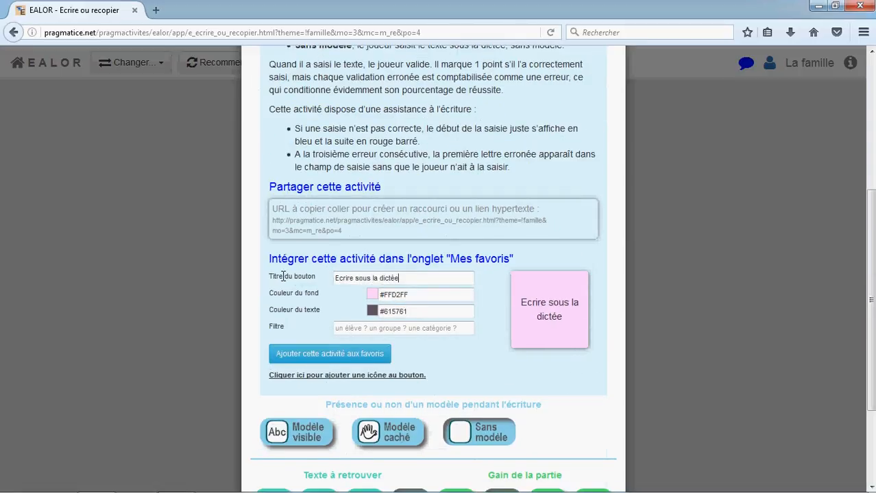
# - Set the favourite button's background colour to dark brown #494429 and its text colour to #f2f2f2
pyautogui.click(406, 294)
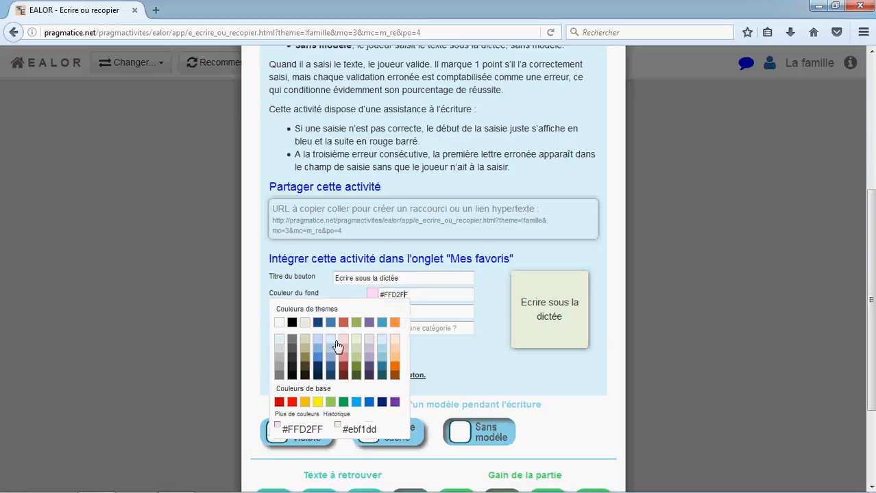
pyautogui.click(305, 369)
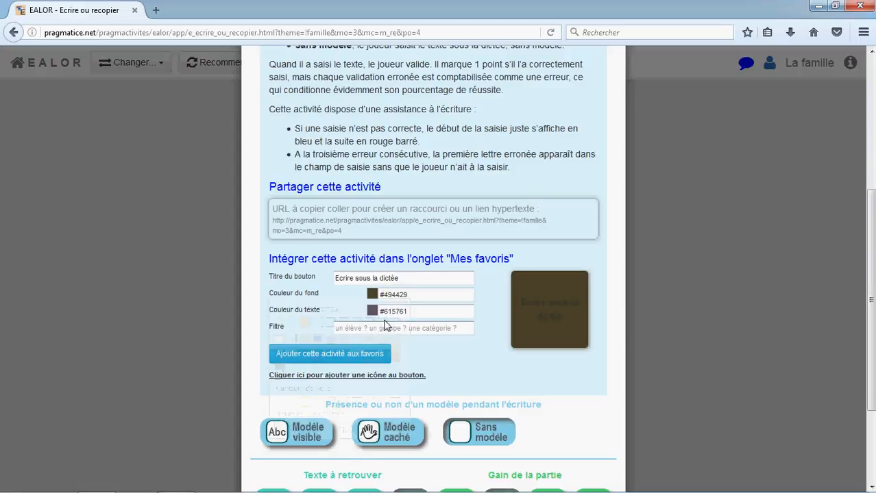
pyautogui.click(383, 311)
pyautogui.click(279, 356)
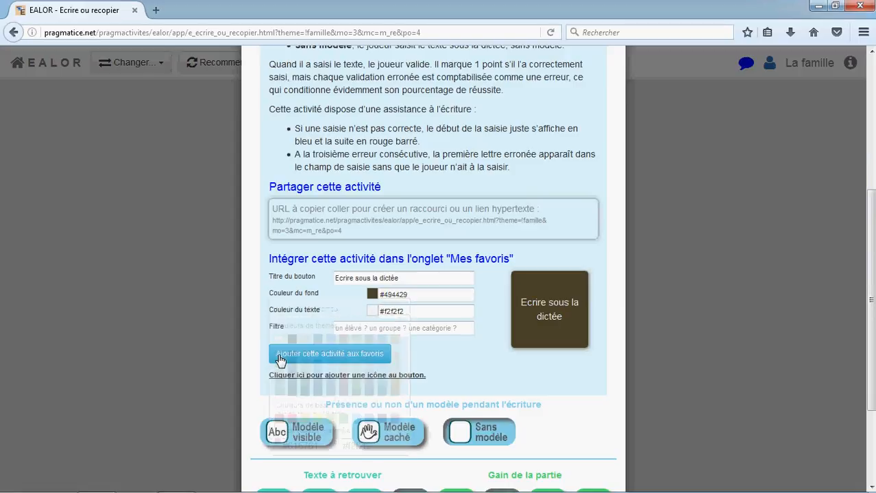
# - Give the favourite button the aquarium icon and the filter Difficle, and add the activity to the favourites
pyautogui.click(296, 378)
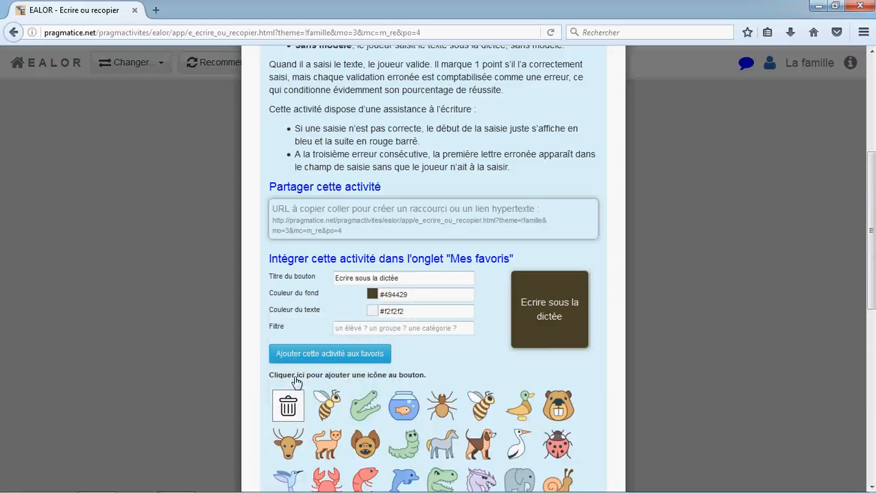
pyautogui.scroll(-2, 322, 373)
pyautogui.click(409, 351)
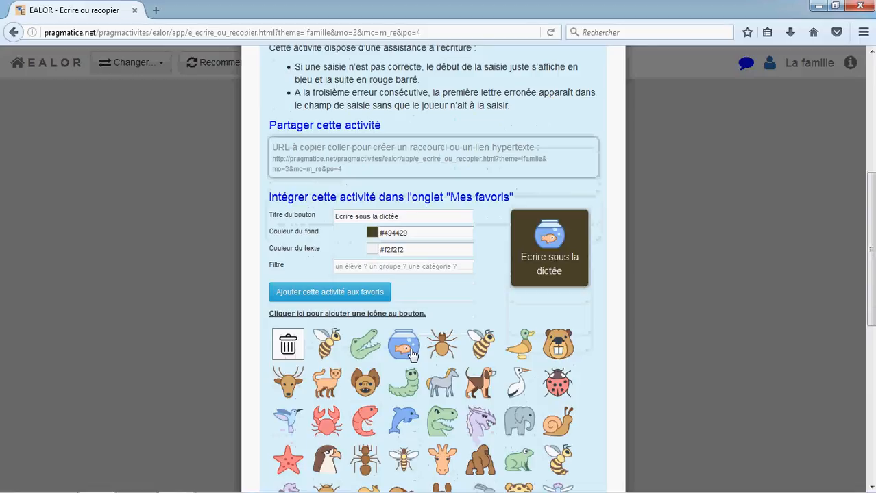
pyautogui.click(396, 267)
pyautogui.write('Difficle')
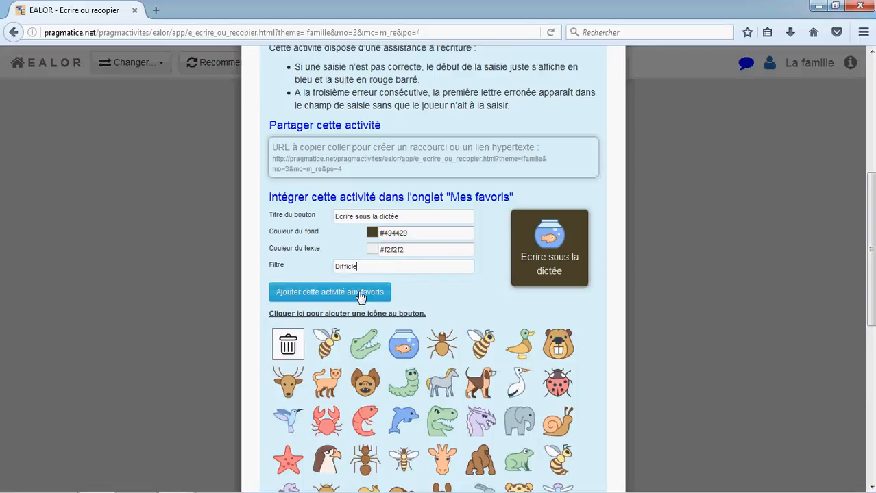
pyautogui.click(361, 294)
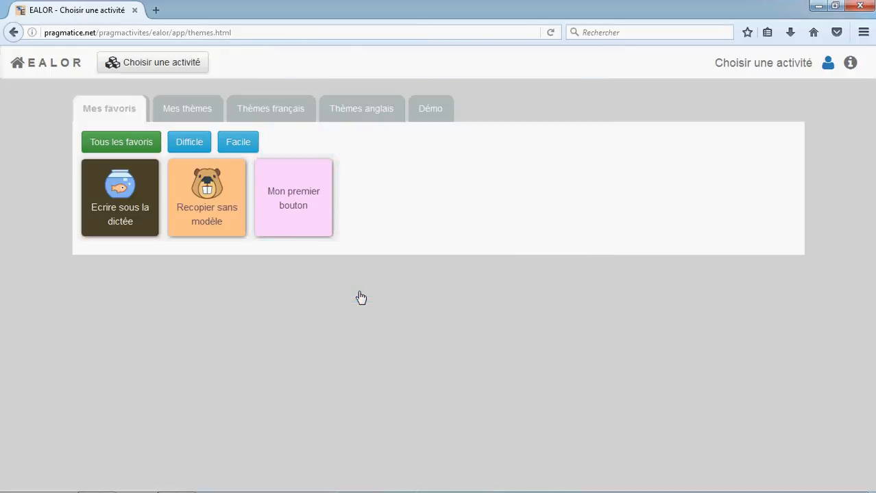
# - Filter the favourites by Difficle and by Facile, and return to showing all favourites
pyautogui.click(194, 147)
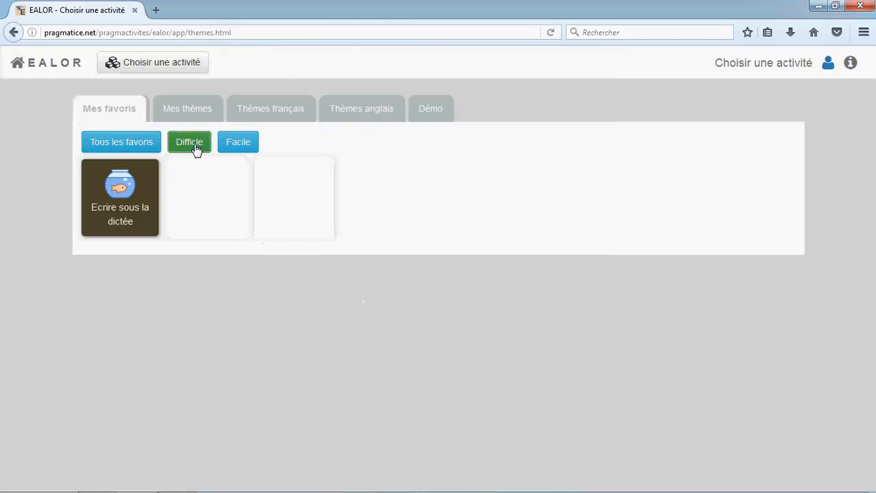
pyautogui.click(237, 143)
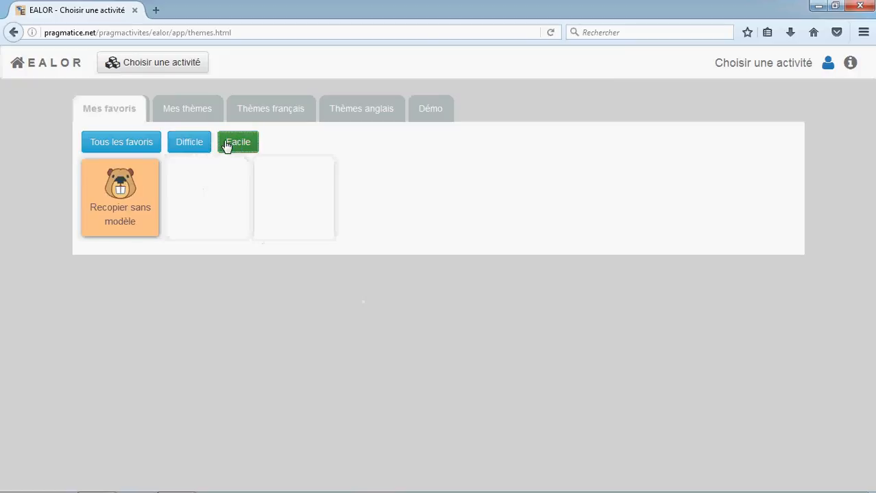
pyautogui.click(137, 153)
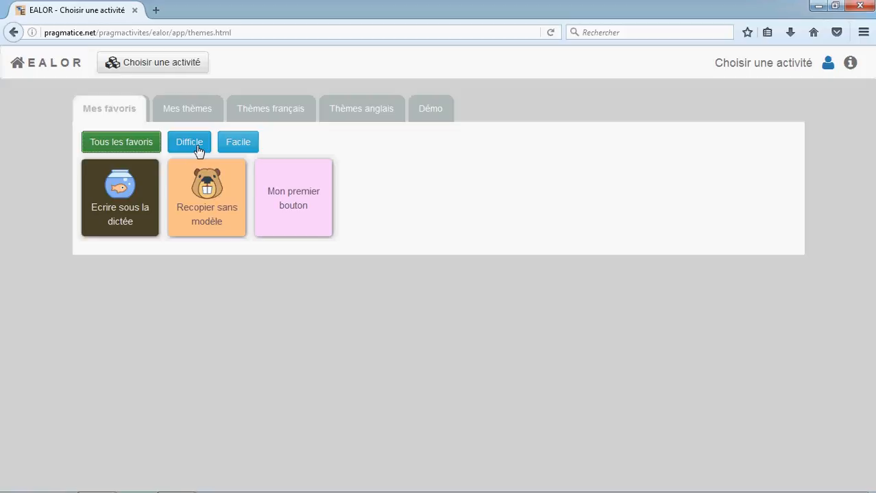
# - Open the favourites list for editing in the teacher area's Personnalisation des favoris section and correct the Ecrire sous la dictée filter to Difficile
pyautogui.click(829, 64)
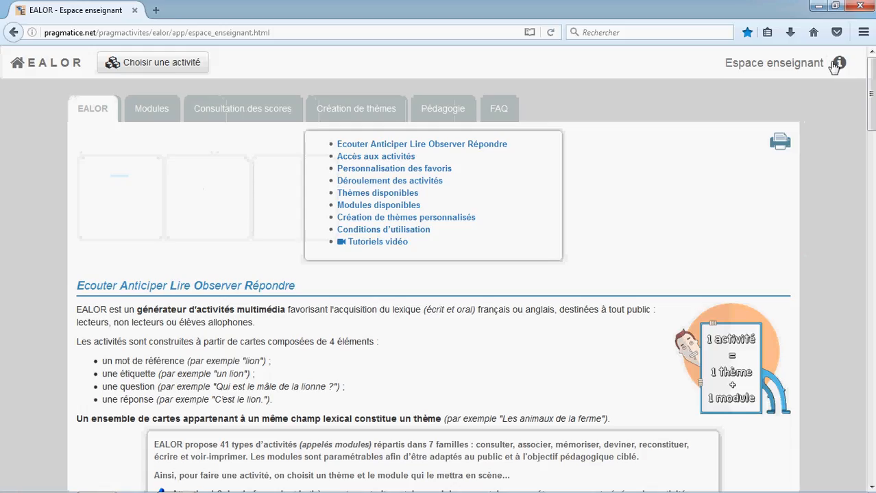
pyautogui.click(423, 172)
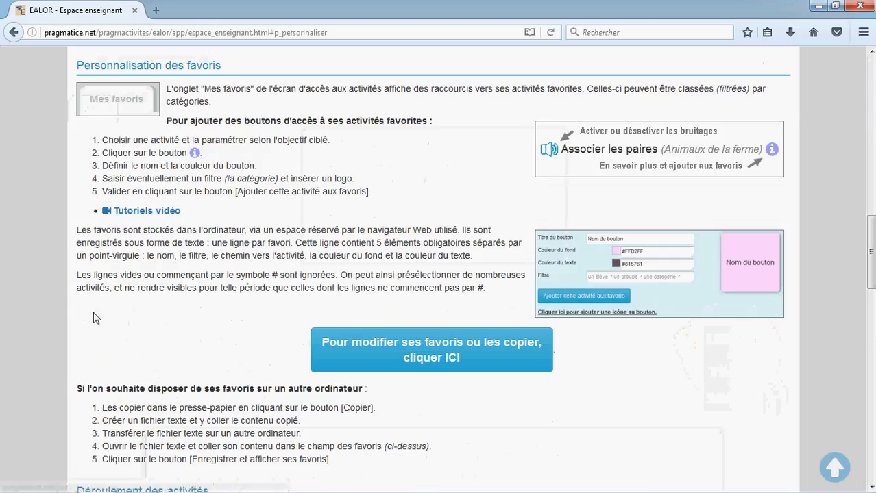
pyautogui.click(363, 351)
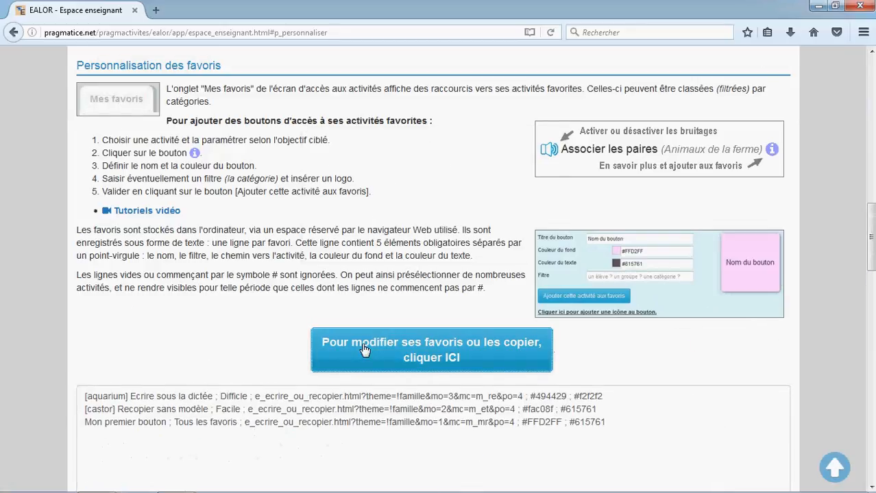
pyautogui.scroll(-2, 363, 349)
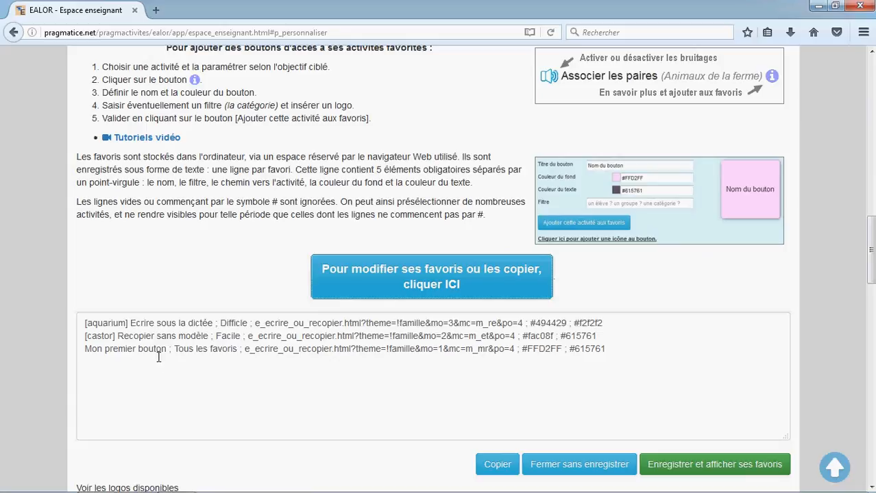
pyautogui.click(242, 326)
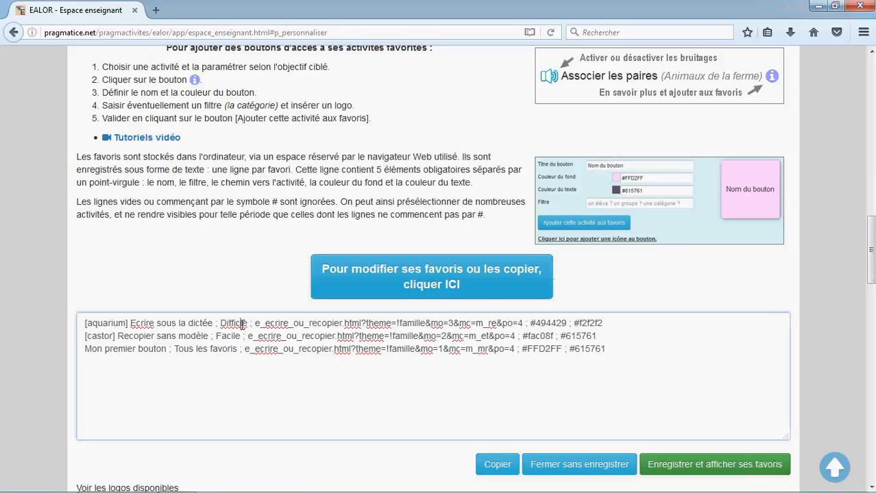
pyautogui.write('i')
# - Consult the available logos, add the [abeille] logo code before Mon premier bouton, and save and display the favourites
pyautogui.scroll(-2, 318, 355)
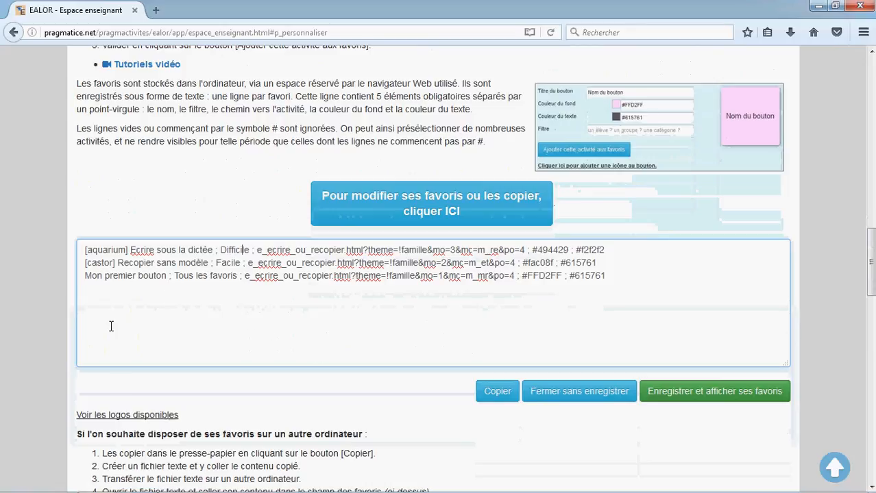
pyautogui.click(124, 415)
pyautogui.scroll(-2, 125, 419)
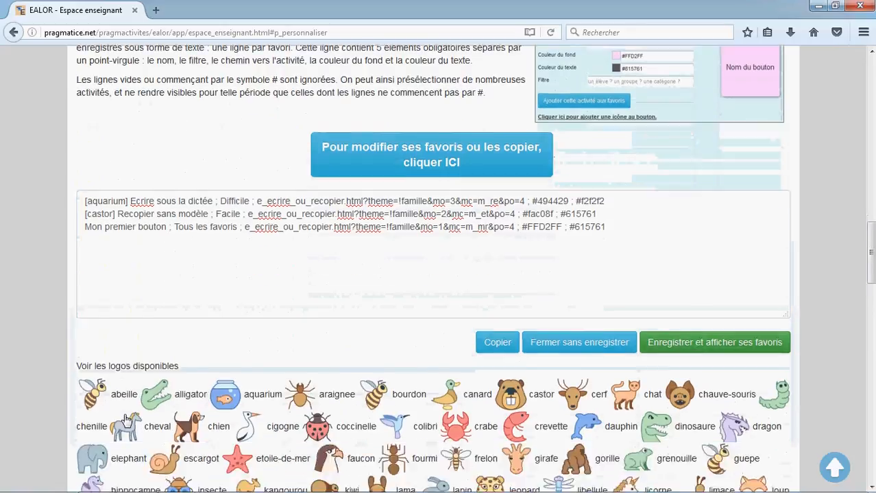
pyautogui.scroll(-3, 125, 420)
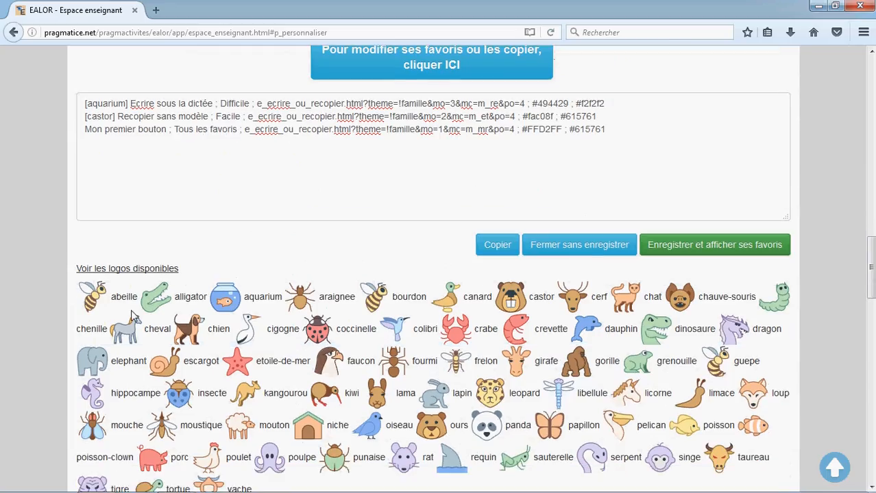
pyautogui.click(85, 134)
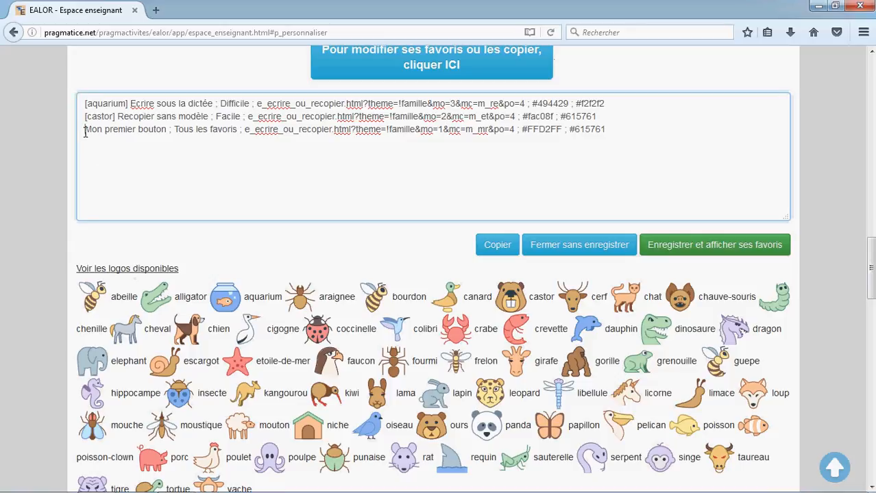
pyautogui.write('[] ')
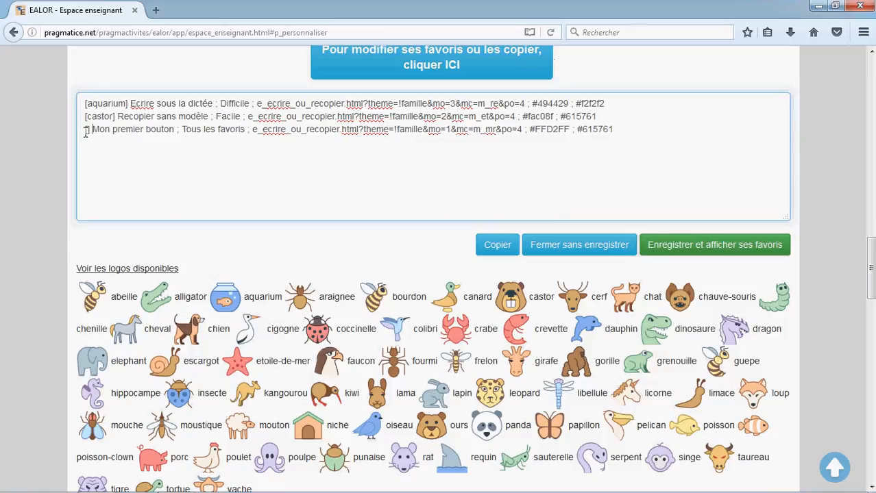
pyautogui.write('abeille')
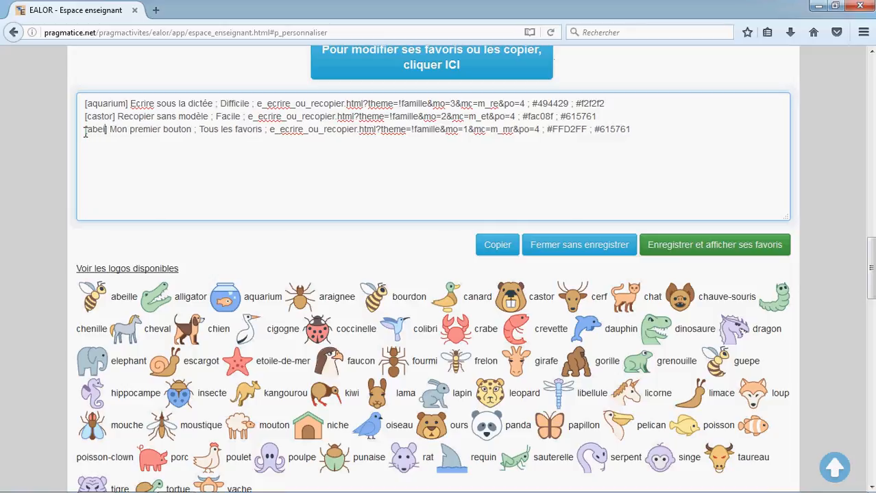
pyautogui.click(716, 246)
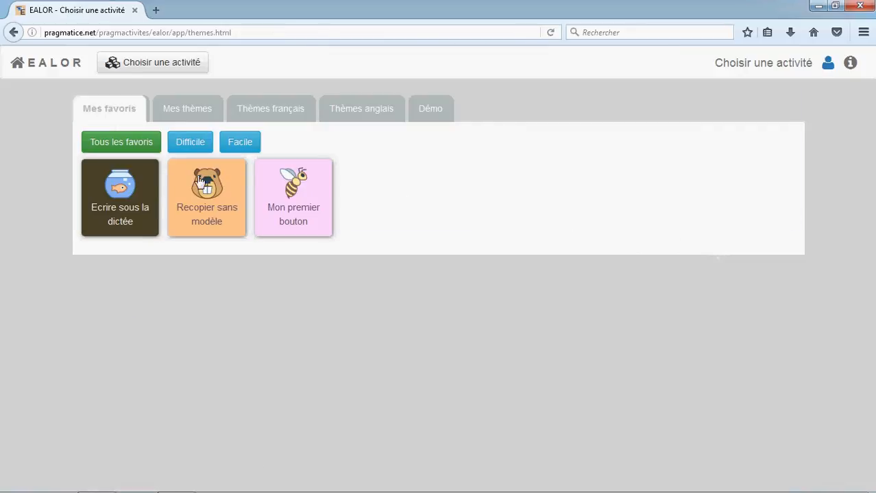
# - Check the corrected Difficile filter and the Facile filter, and show all favourites again
pyautogui.click(180, 146)
pyautogui.click(231, 143)
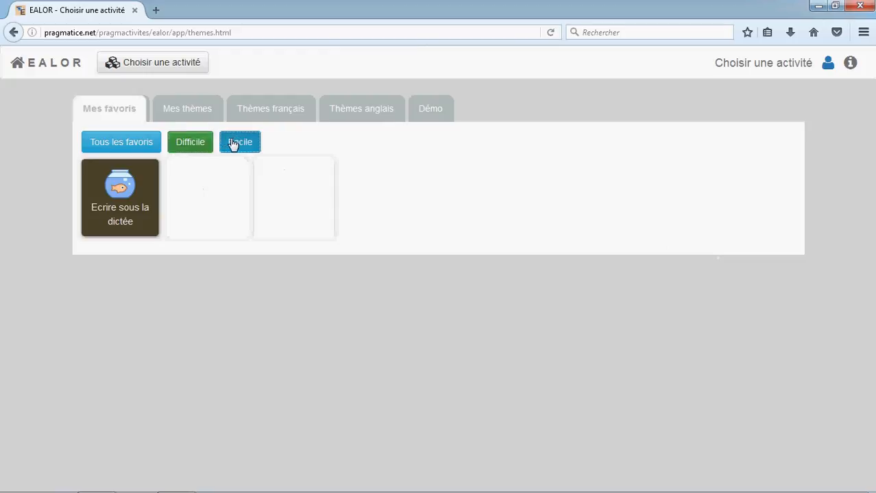
pyautogui.click(140, 144)
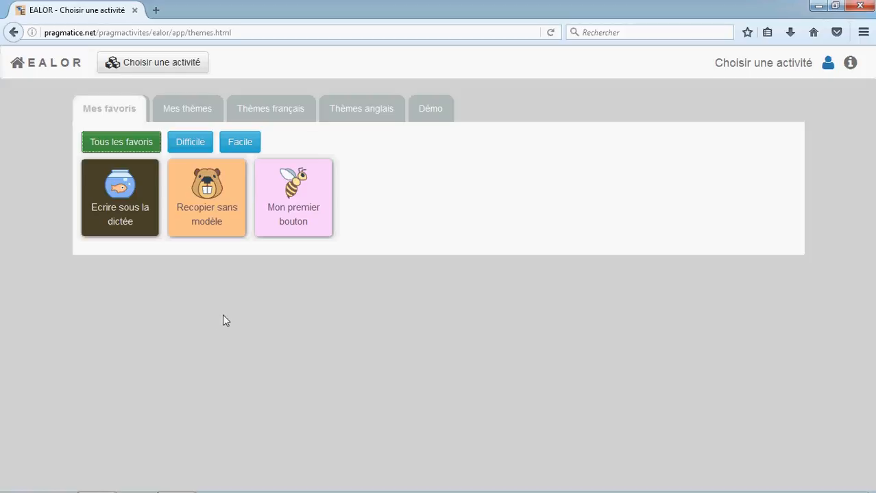
# - Reopen the editable favourites list in the teacher area's Personnalisation des favoris section and copy its full contents
pyautogui.click(827, 63)
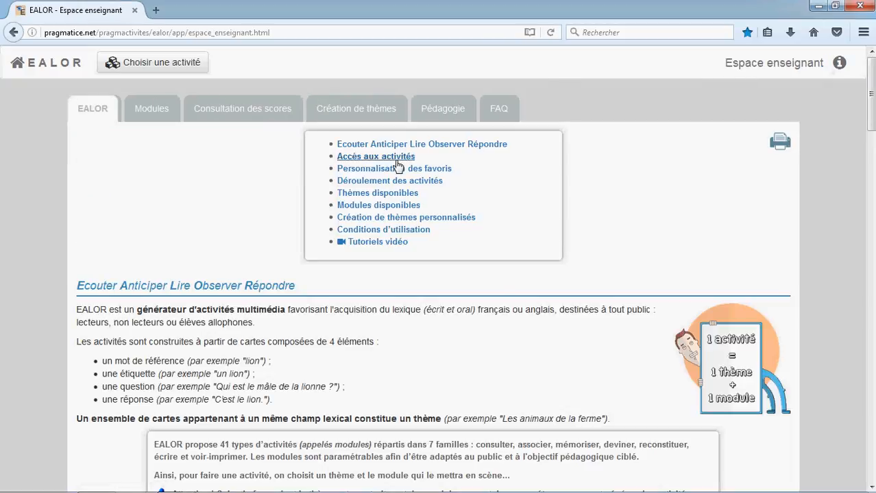
pyautogui.click(396, 170)
pyautogui.scroll(-3, 400, 196)
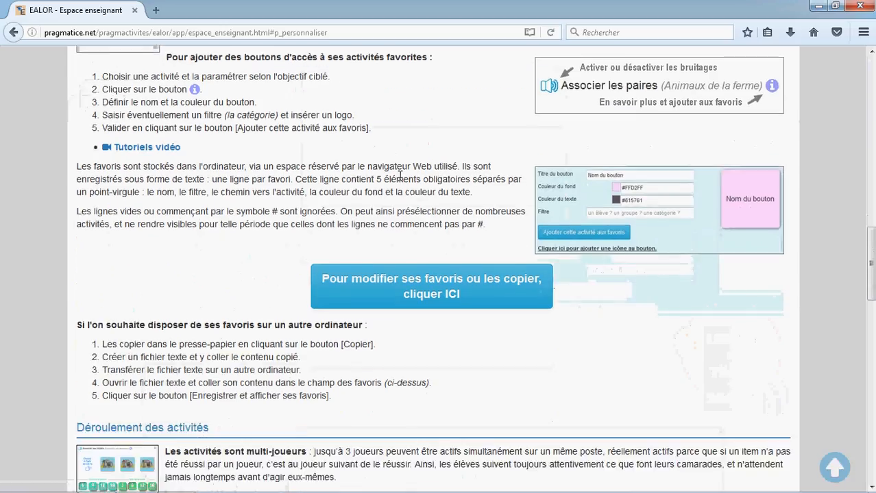
pyautogui.click(403, 144)
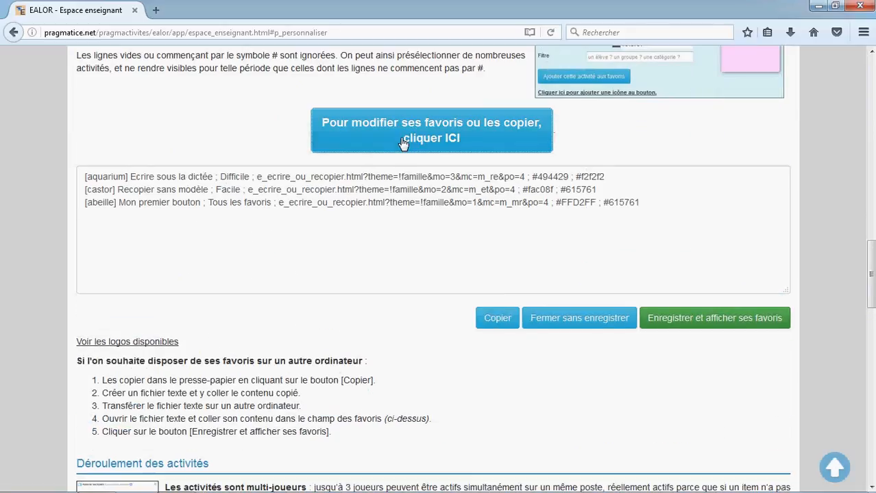
pyautogui.click(487, 323)
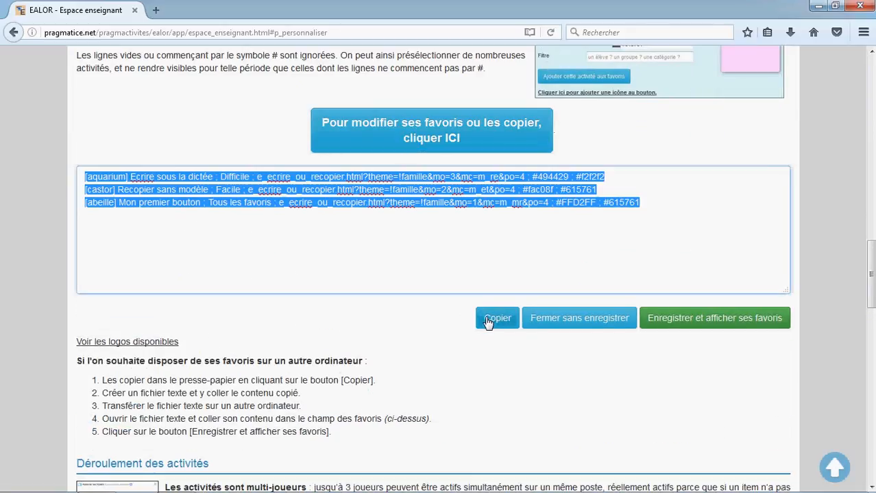
# - Switch to the desktop, create a new text document there named mes favoris.txt and open it in Notepad
pyautogui.click(871, 491)
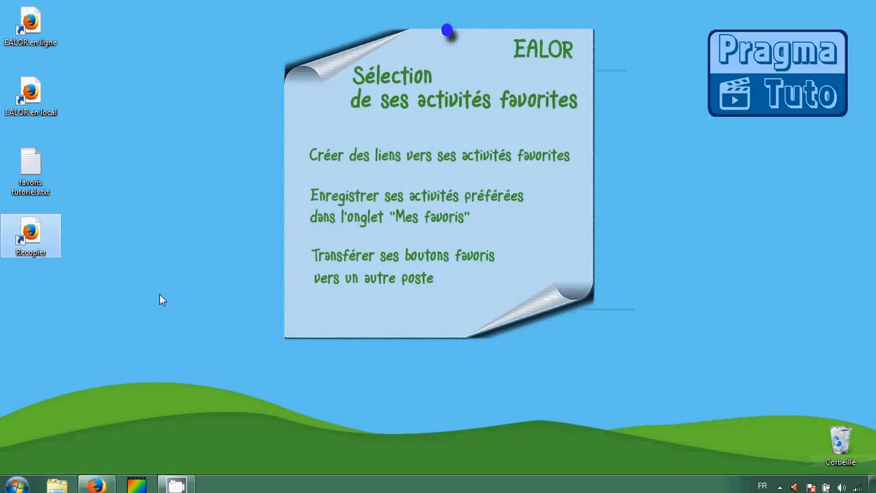
pyautogui.rightClick(101, 291)
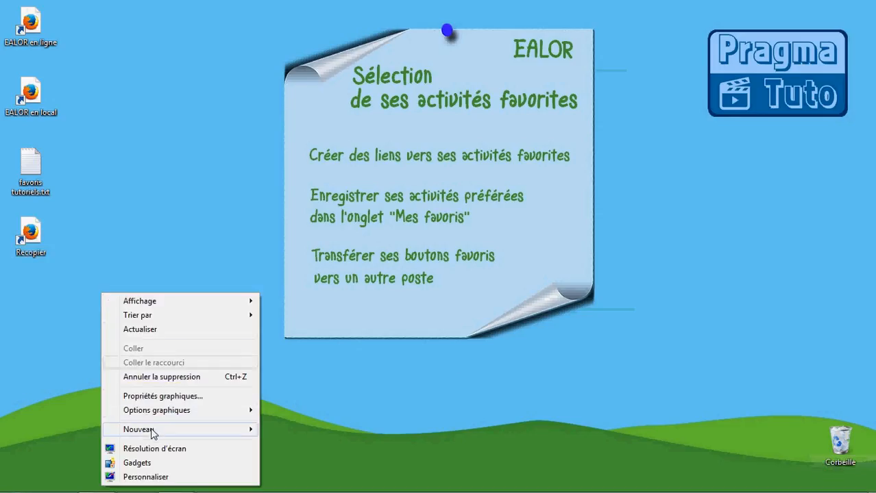
pyautogui.moveTo(154, 429)
pyautogui.click(285, 404)
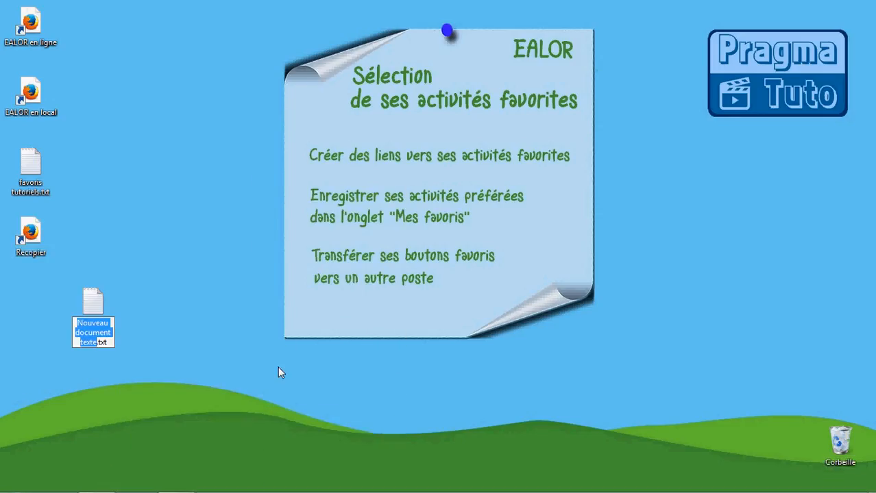
pyautogui.write('mes favoris')
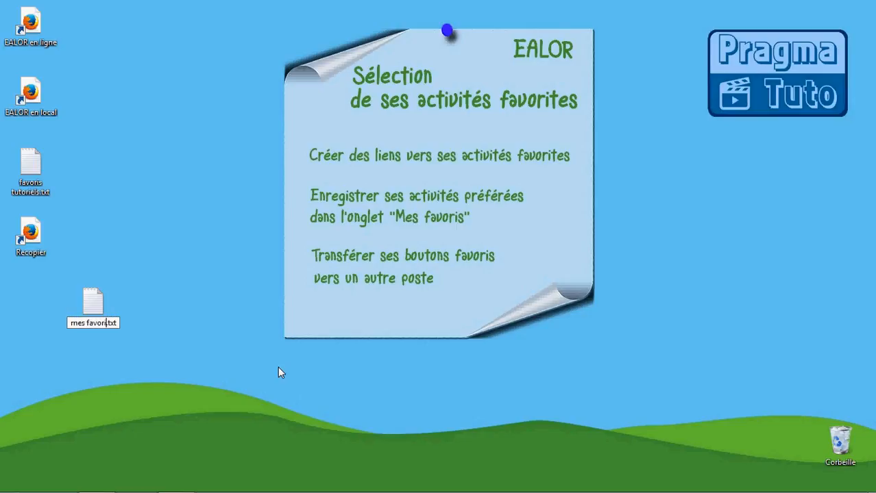
pyautogui.press('Return')
pyautogui.press('Return')
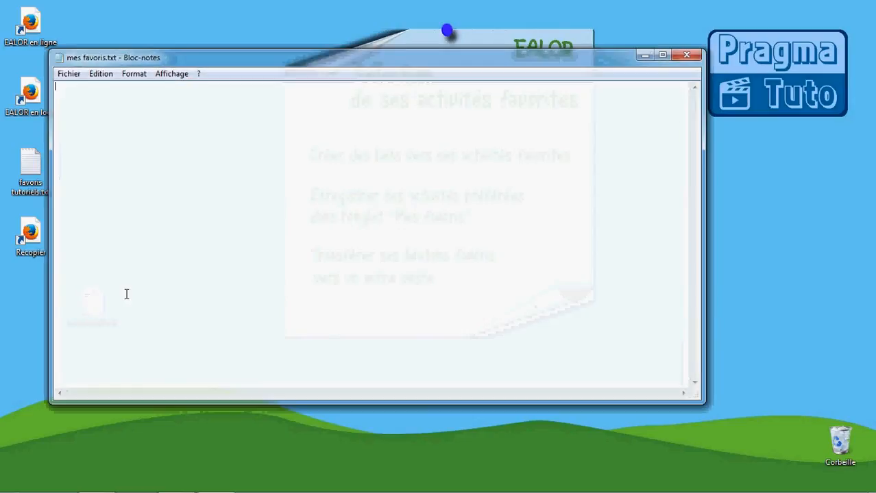
# - Paste the copied favourites into mes favoris.txt, close it with the changes saved, and place the file below the Recopier shortcut
pyautogui.rightClick(223, 224)
pyautogui.click(250, 273)
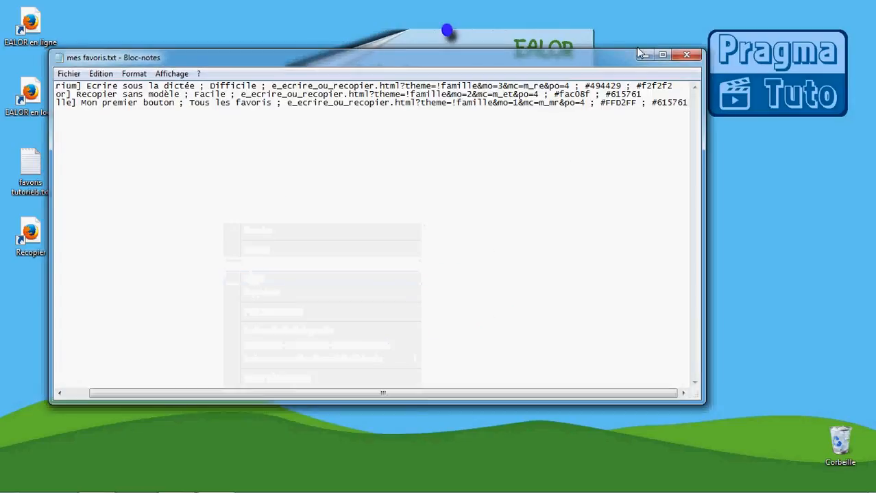
pyautogui.click(686, 54)
pyautogui.click(357, 259)
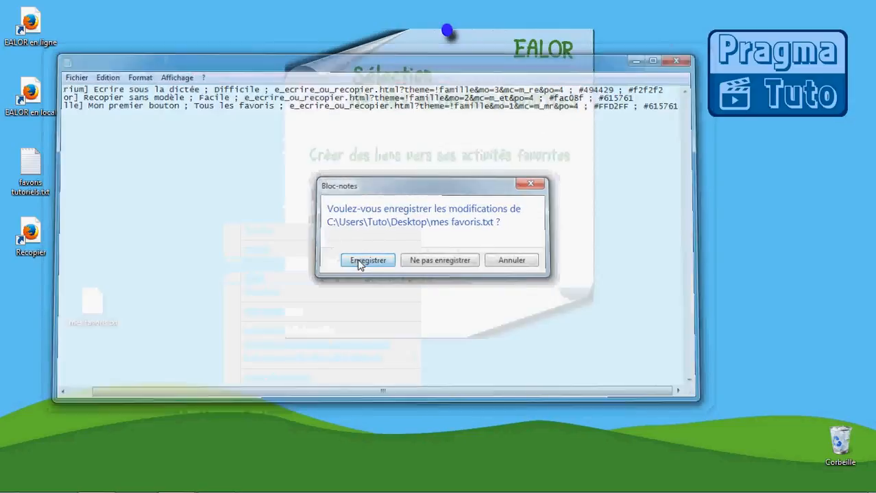
pyautogui.moveTo(56, 303); pyautogui.dragTo(36, 300)
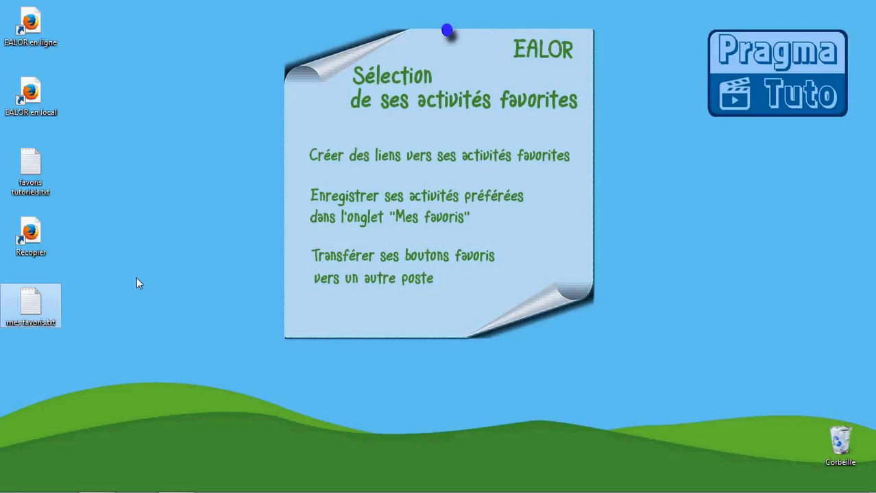
# - Open favoris tutoriels.txt from the desktop in Notepad and copy its entire contents
pyautogui.doubleClick(51, 195)
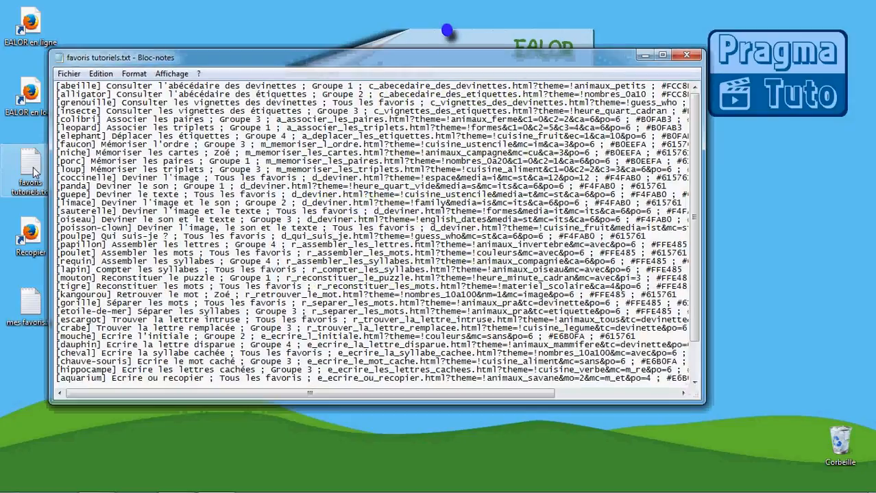
pyautogui.click(103, 74)
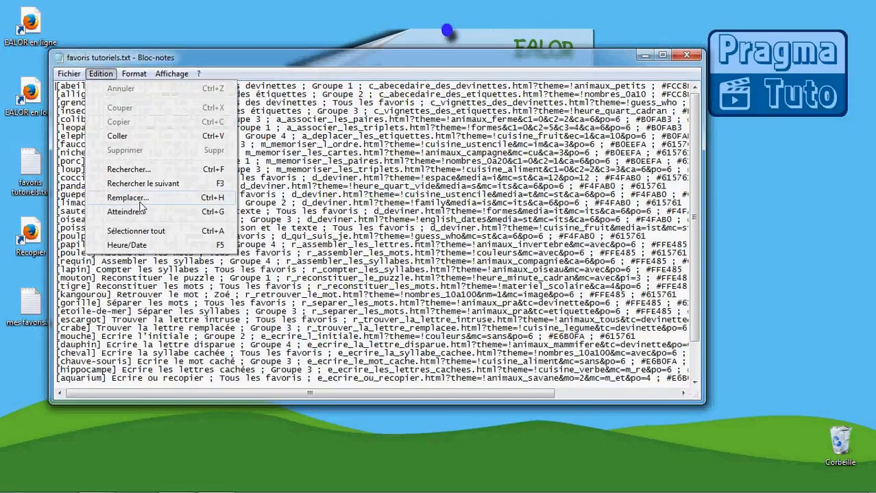
pyautogui.click(135, 231)
pyautogui.rightClick(134, 229)
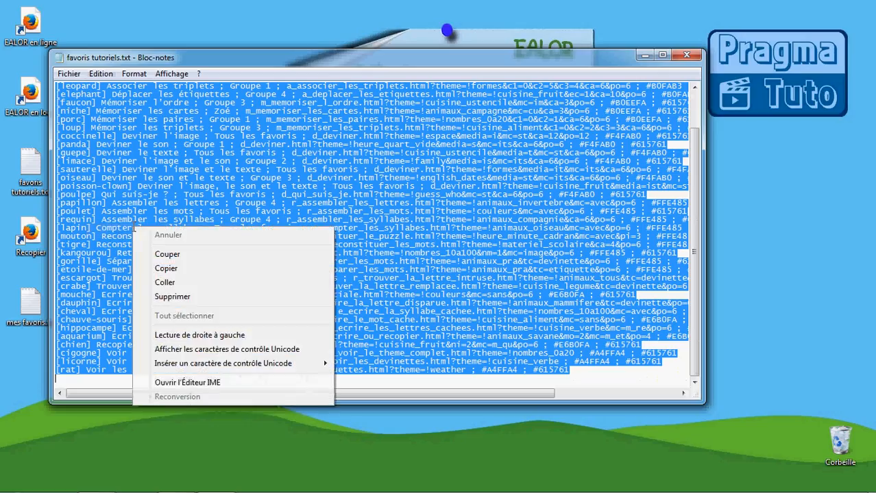
pyautogui.click(165, 269)
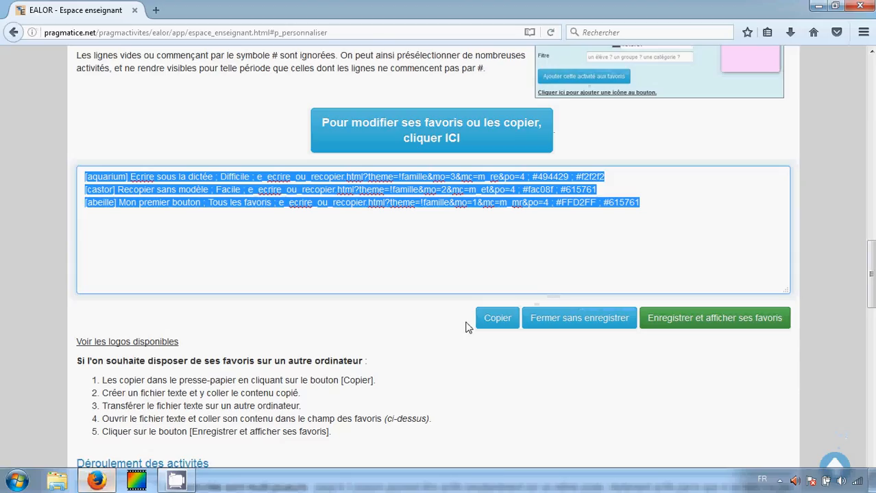
# - Replace the favourites in the teacher area's editable list with the copied tutorial favourites, then save and display them
pyautogui.press('Delete')
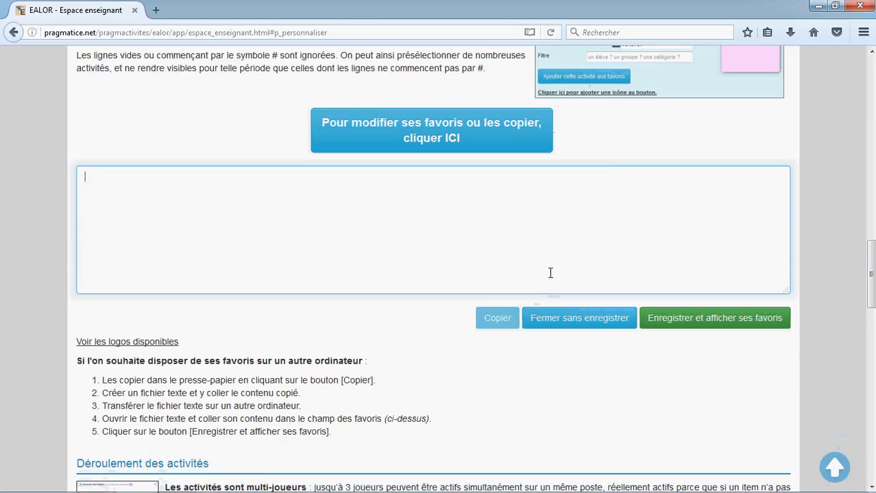
pyautogui.rightClick(492, 236)
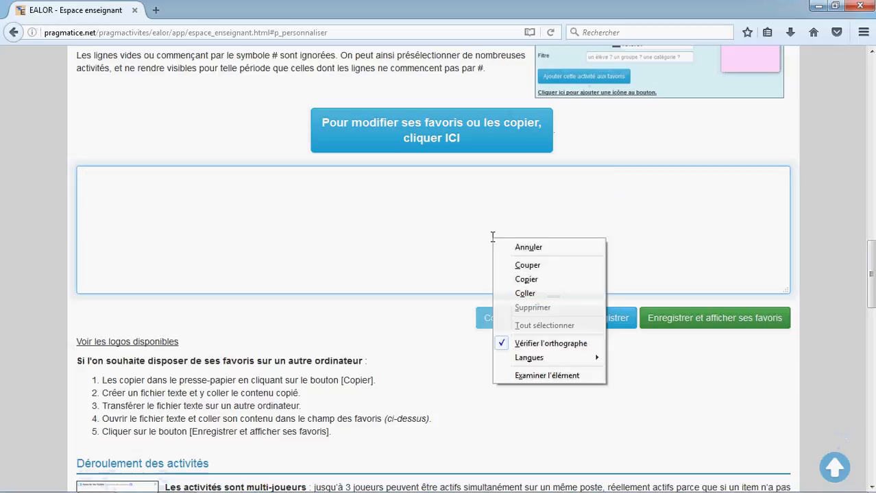
pyautogui.click(526, 289)
pyautogui.click(666, 327)
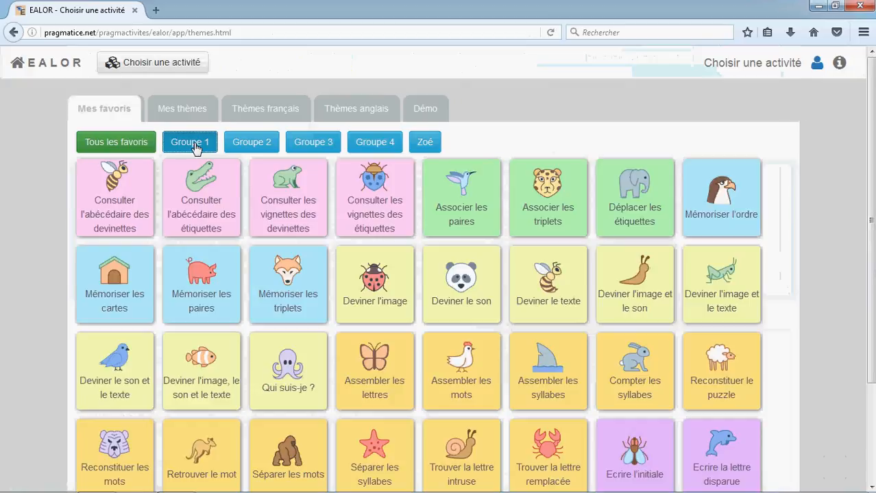
# - Check the Groupe 1 to Groupe 4 filters and the individual pupil's filter, and show all favourites again
pyautogui.click(207, 145)
pyautogui.click(254, 145)
pyautogui.click(316, 144)
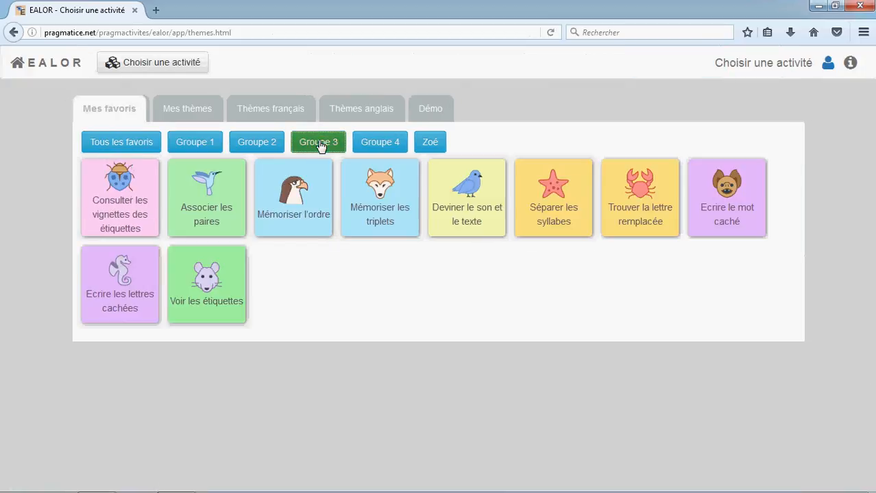
pyautogui.click(379, 145)
pyautogui.click(428, 146)
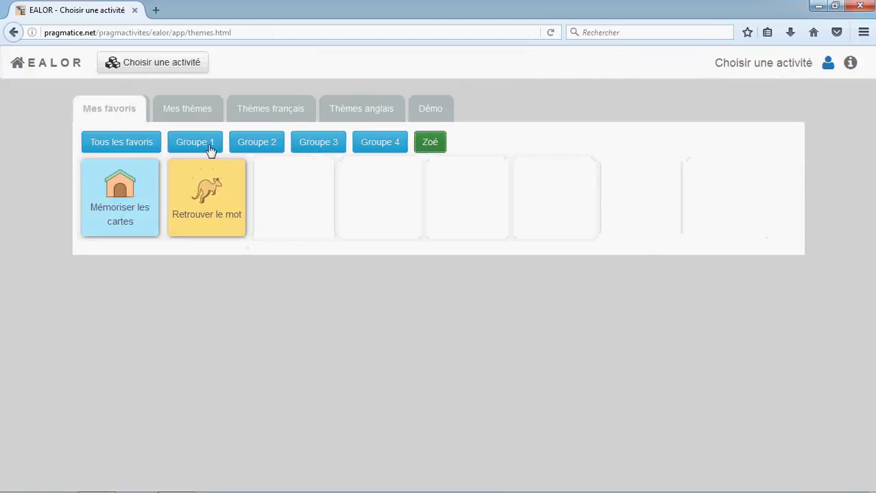
pyautogui.click(132, 145)
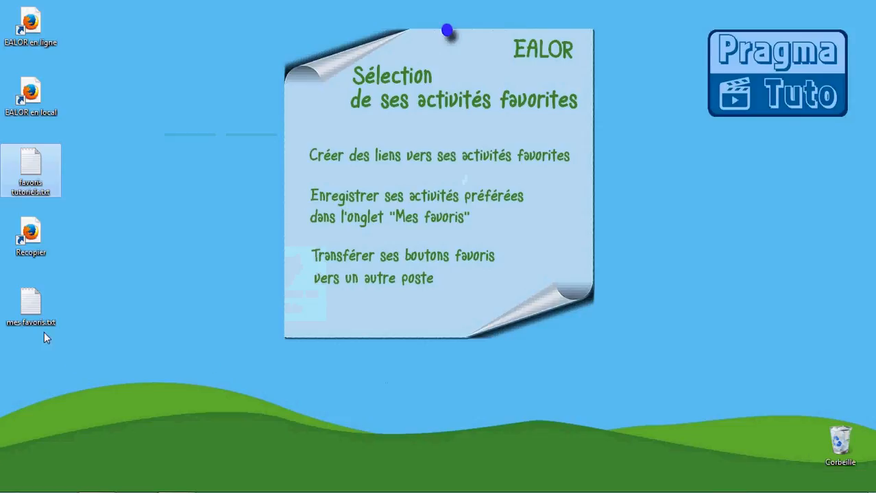
# - Open mes favoris.txt from the desktop, copy its entire contents and close the file
pyautogui.doubleClick(30, 305)
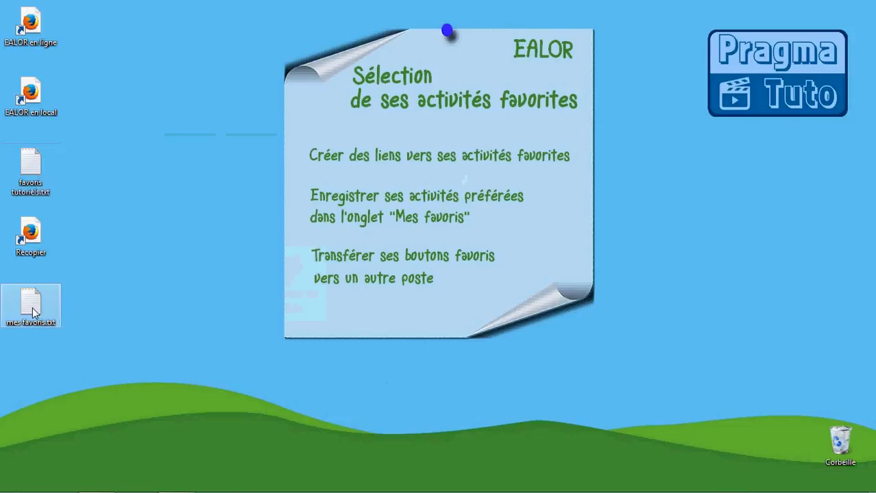
pyautogui.click(96, 74)
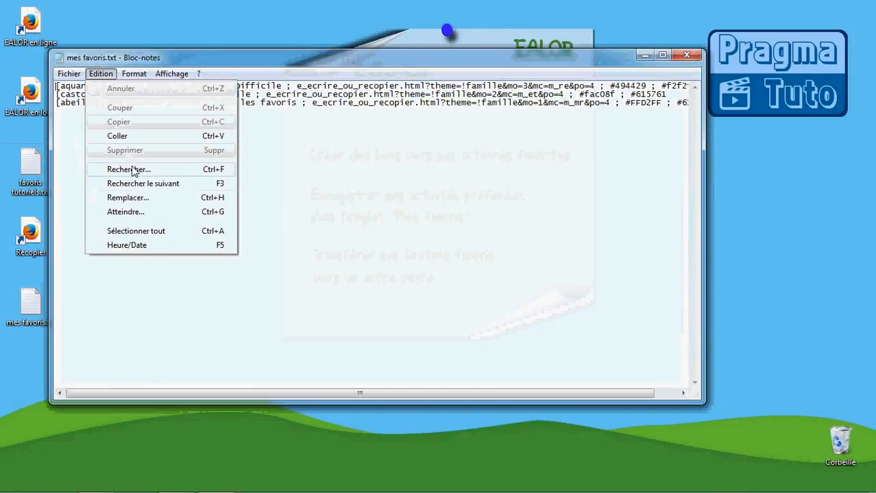
pyautogui.click(137, 233)
pyautogui.rightClick(142, 102)
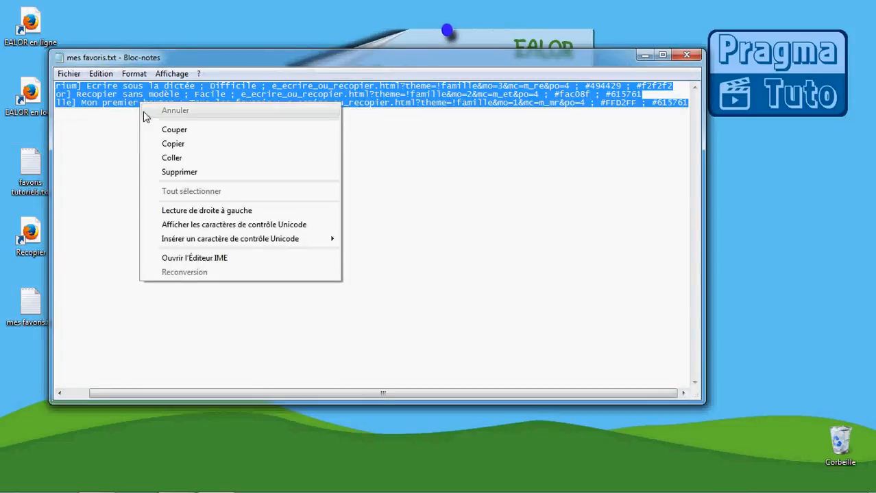
pyautogui.click(168, 145)
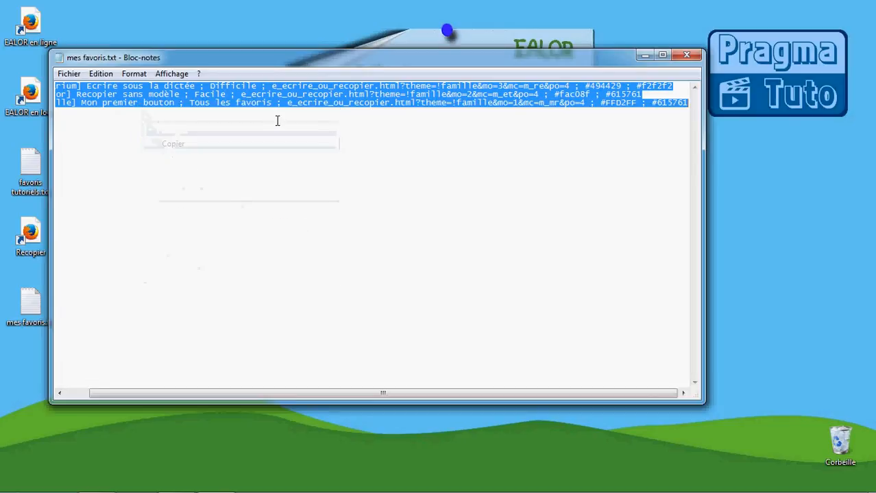
pyautogui.click(685, 55)
# - Switch back to Firefox and open the editable favourites list in the teacher area's Personnalisation des favoris section
pyautogui.click(109, 487)
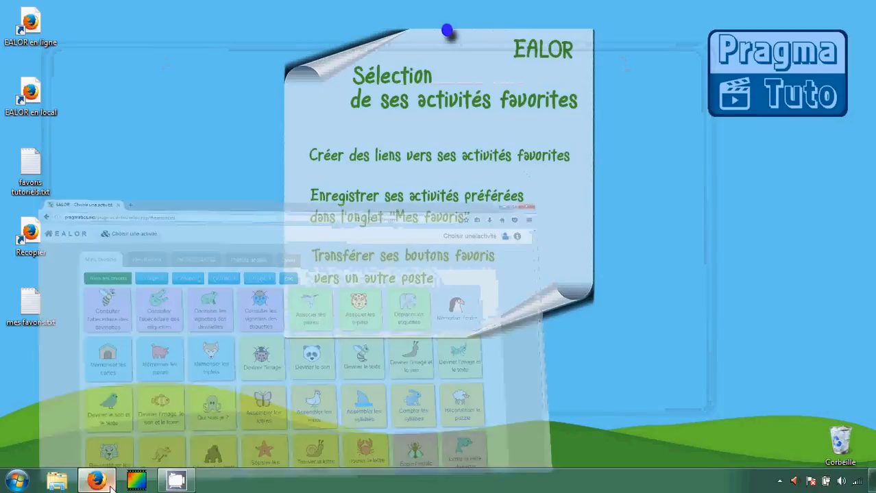
pyautogui.click(817, 66)
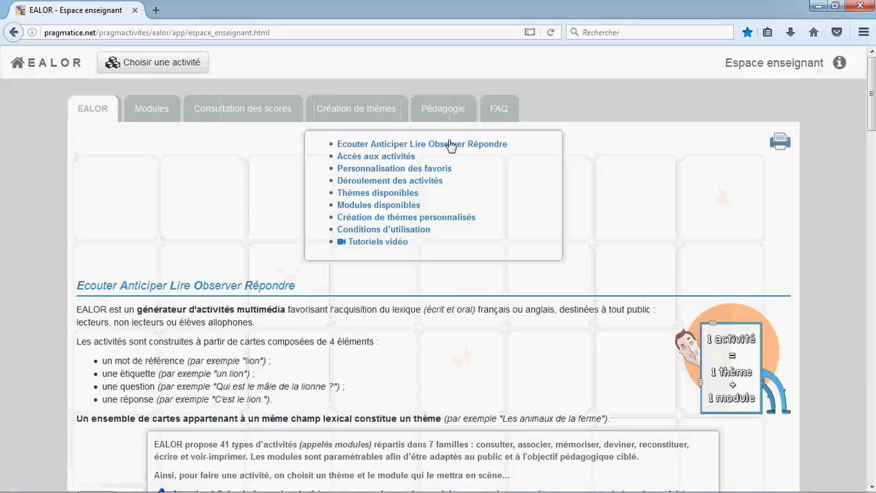
pyautogui.click(421, 170)
pyautogui.click(409, 362)
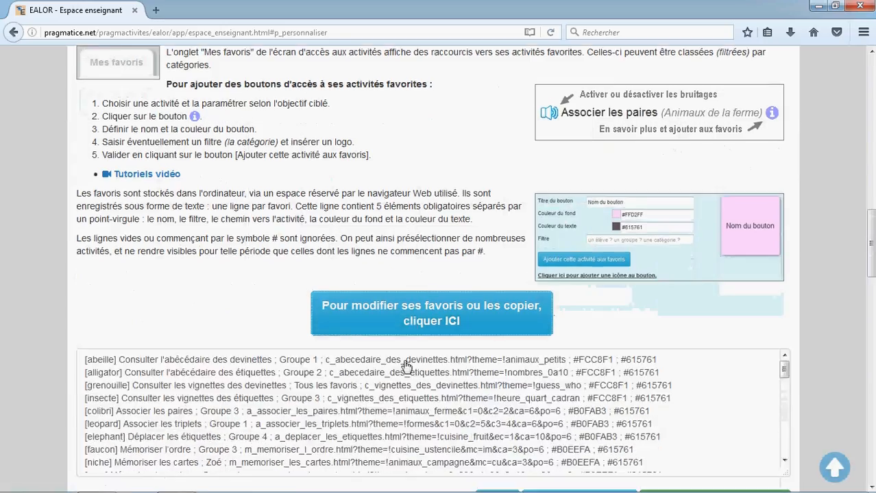
pyautogui.click(395, 295)
# - Replace the whole favourites list with the contents copied from mes favoris.txt, save and display the favourites, and return to the EALOR home page
pyautogui.hotkey('ctrl', 'a')
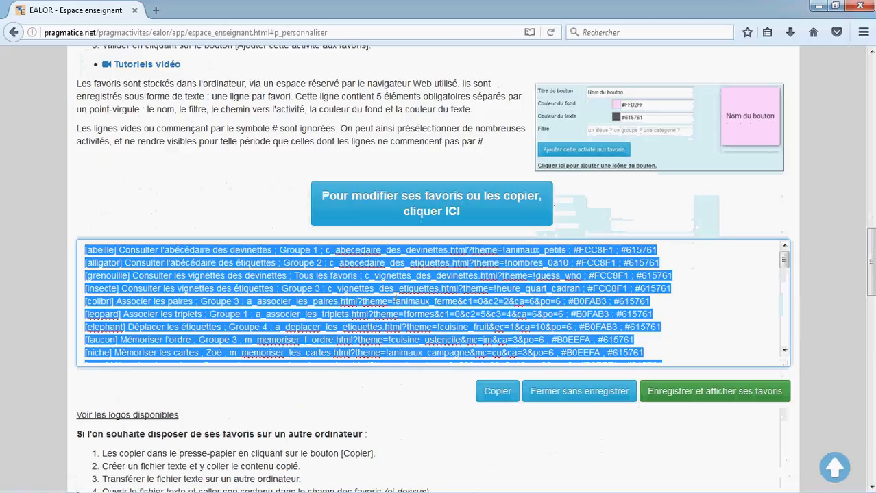
pyautogui.hotkey('ctrl', 'x')
pyautogui.rightClick(395, 296)
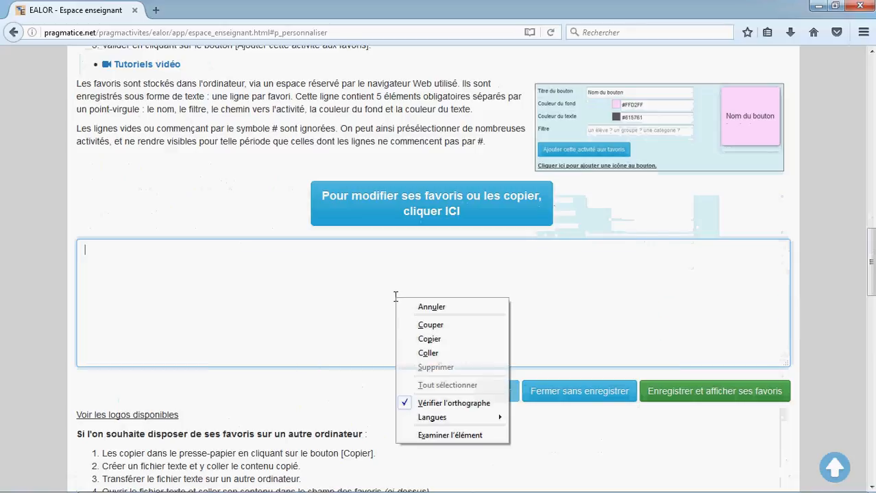
pyautogui.click(428, 353)
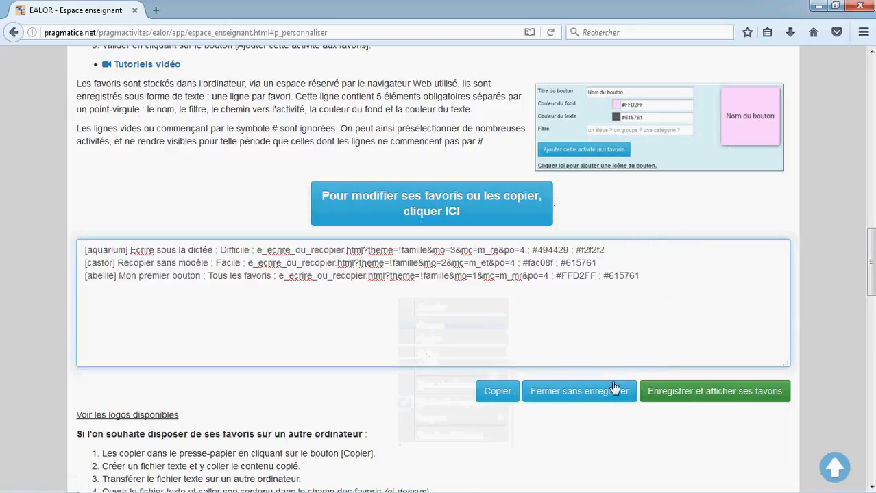
pyautogui.click(663, 392)
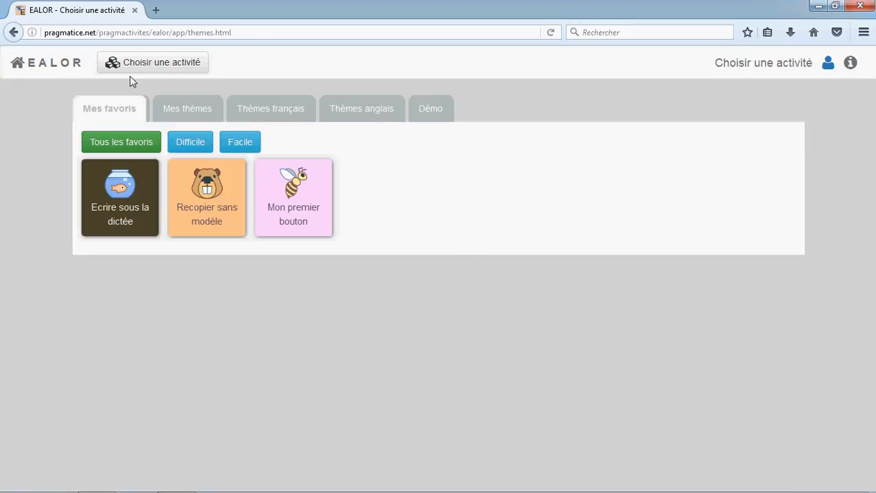
pyautogui.click(68, 64)
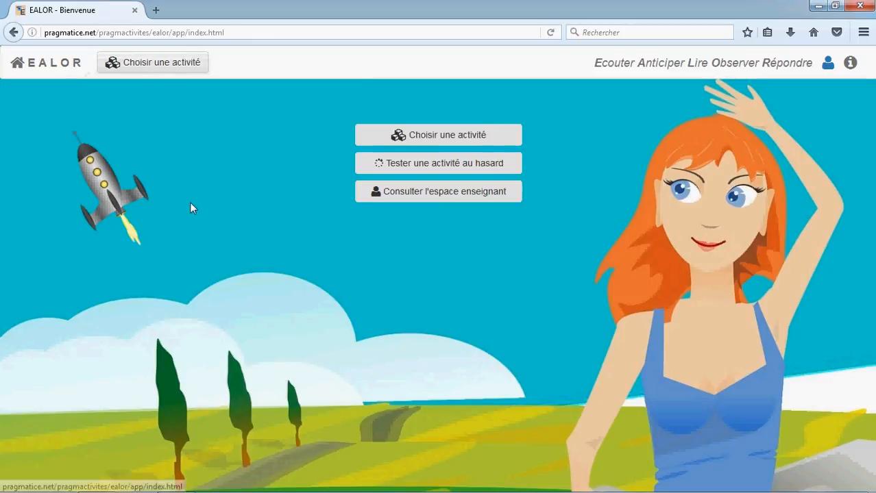